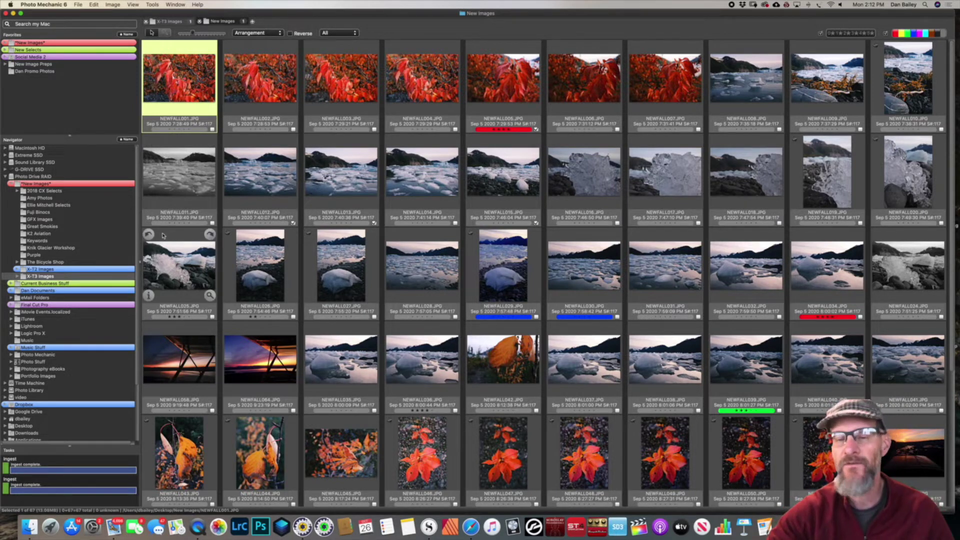
Show all 67 photos again and sort the contact sheet by Rating
{"action": "left_click", "coordinate": [336, 32]}
{"action": "left_click", "coordinate": [327, 40]}
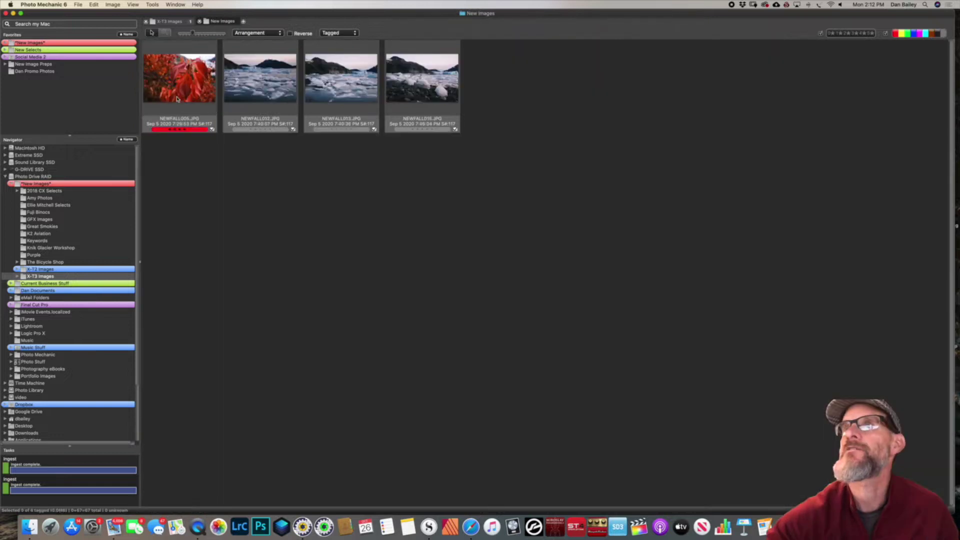
{"action": "left_click", "coordinate": [326, 34]}
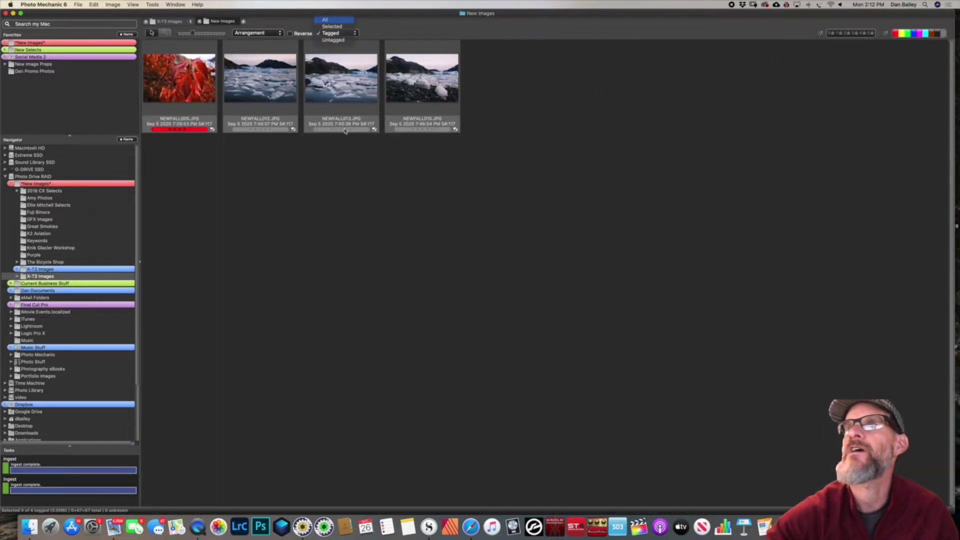
{"action": "left_click", "coordinate": [330, 18]}
{"action": "left_click", "coordinate": [257, 32]}
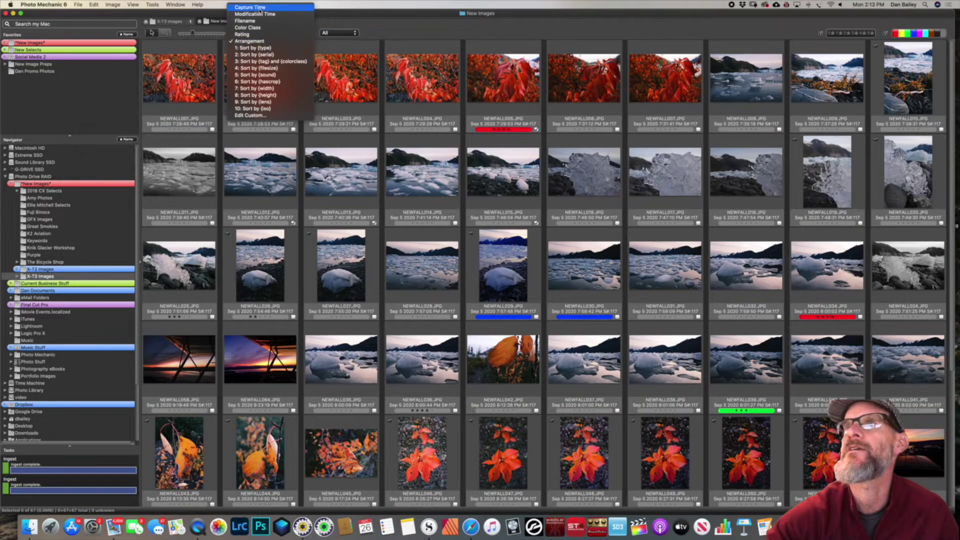
{"action": "left_click", "coordinate": [260, 12]}
{"action": "left_click", "coordinate": [256, 33]}
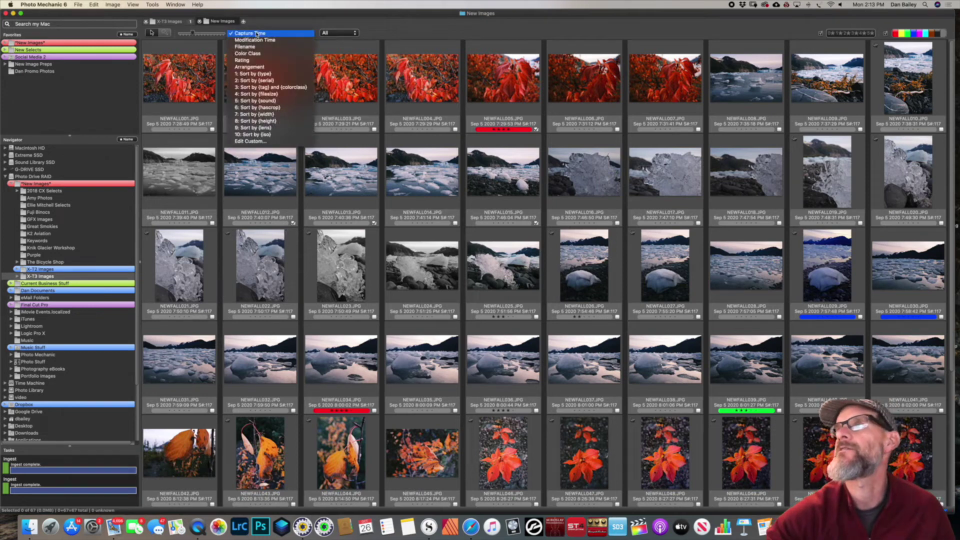
{"action": "left_click", "coordinate": [250, 60]}
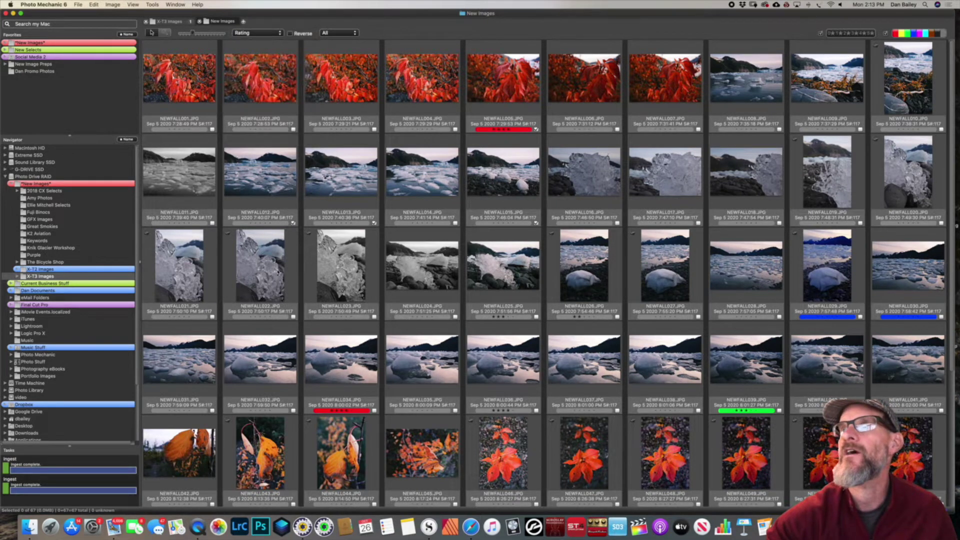
Select the first six top-rated photos, starting with NEWFALL005
{"action": "left_click", "coordinate": [185, 90]}
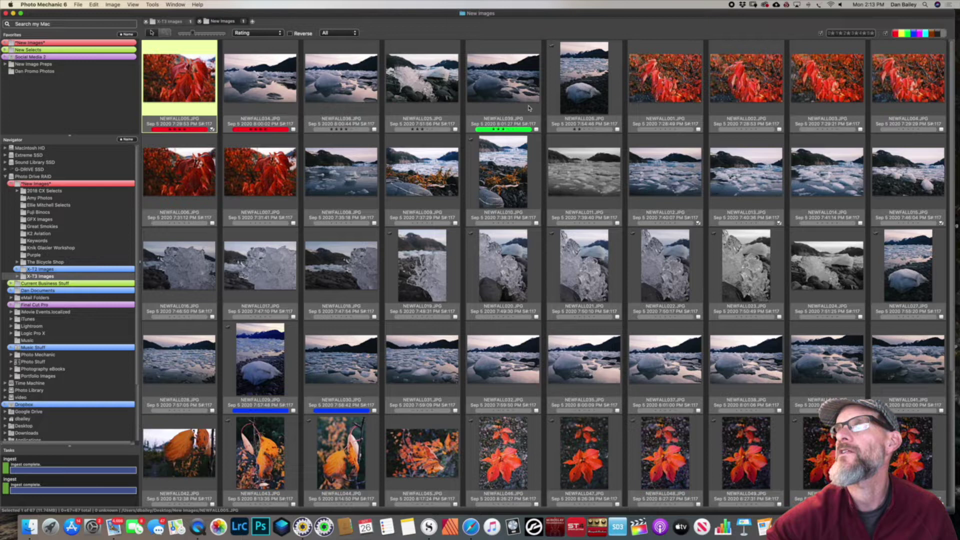
{"action": "left_click", "coordinate": [273, 99], "text": "shift"}
{"action": "left_click", "coordinate": [584, 80], "text": "shift"}
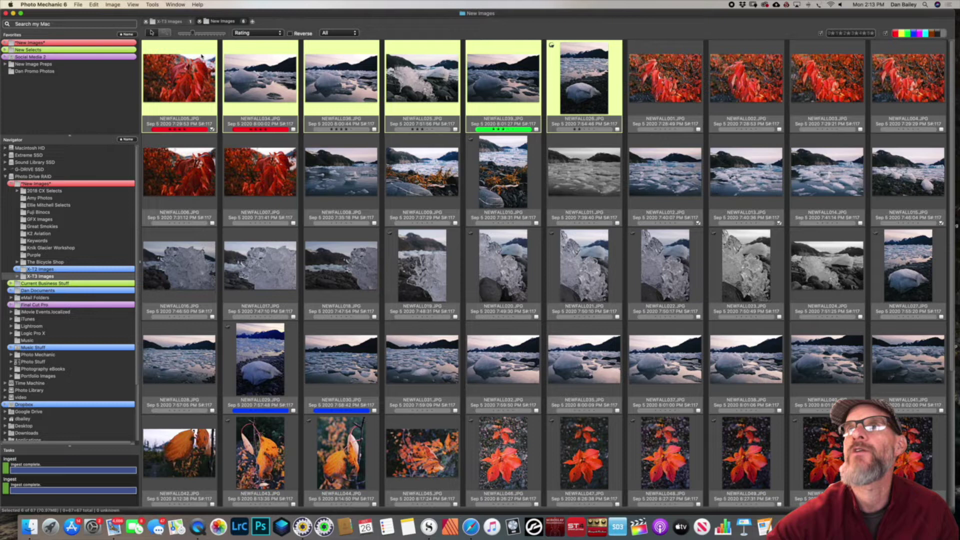
Start Save Photos As for the six selected photos with the Draw image logo watermark on
{"action": "left_click", "coordinate": [78, 4]}
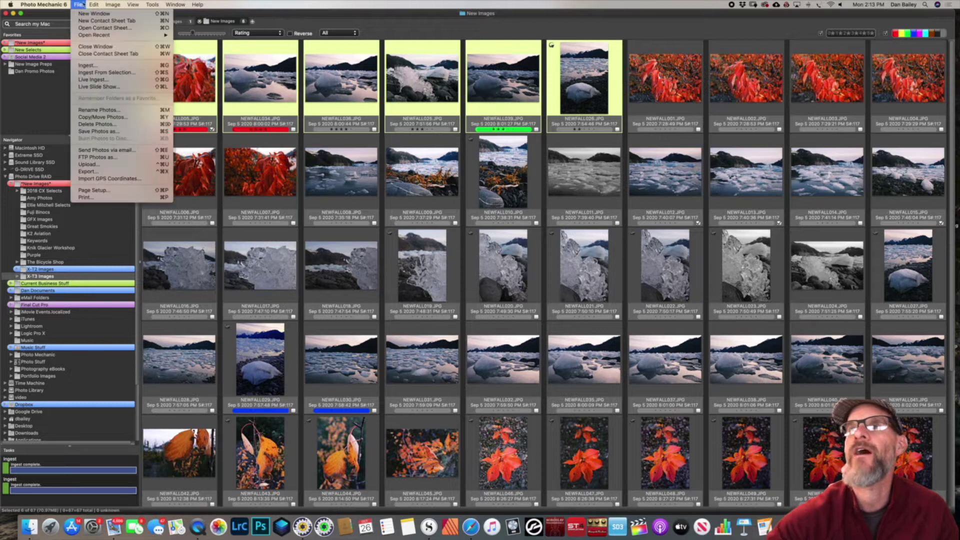
{"action": "left_click", "coordinate": [108, 132]}
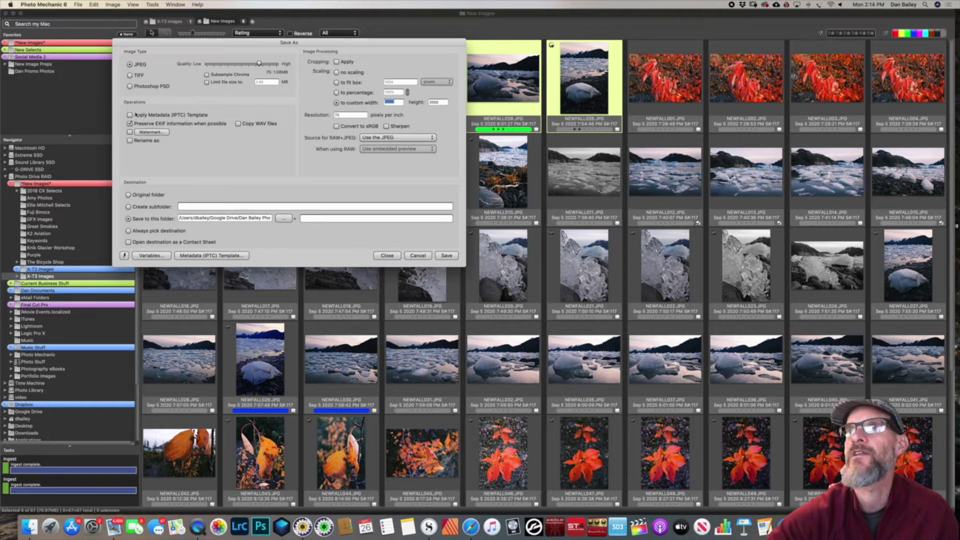
{"action": "left_click", "coordinate": [151, 132]}
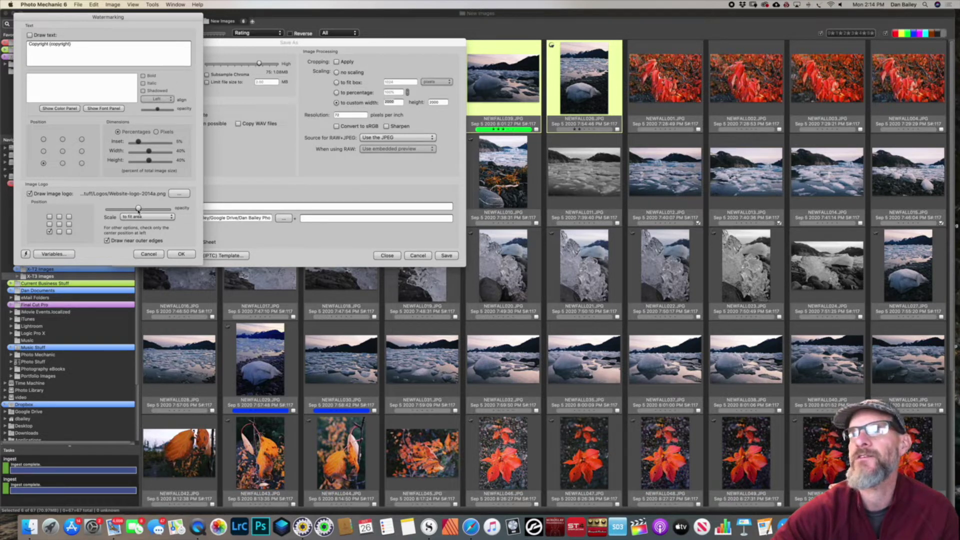
{"action": "left_click", "coordinate": [181, 254]}
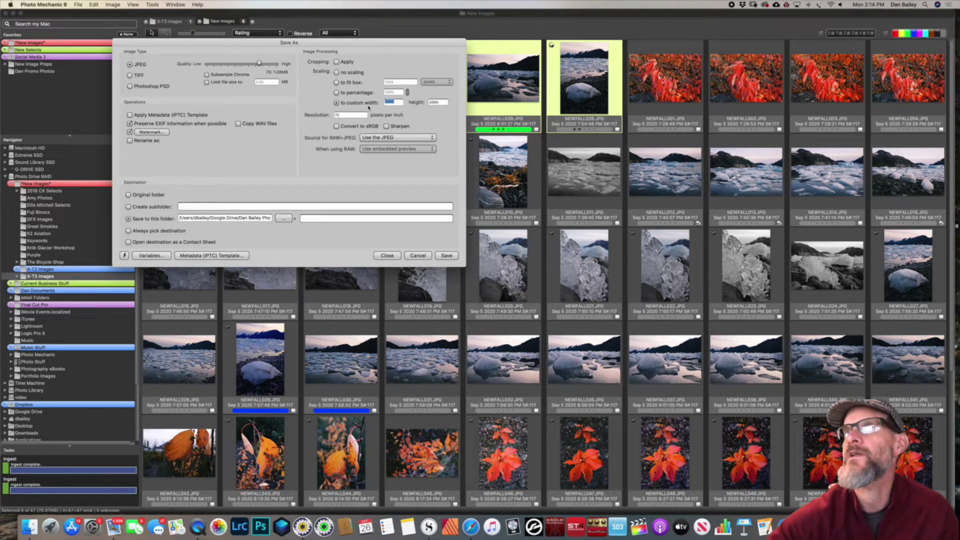
Set the custom output size to 1000 by 1000 pixels
{"action": "type", "text": "1000"}
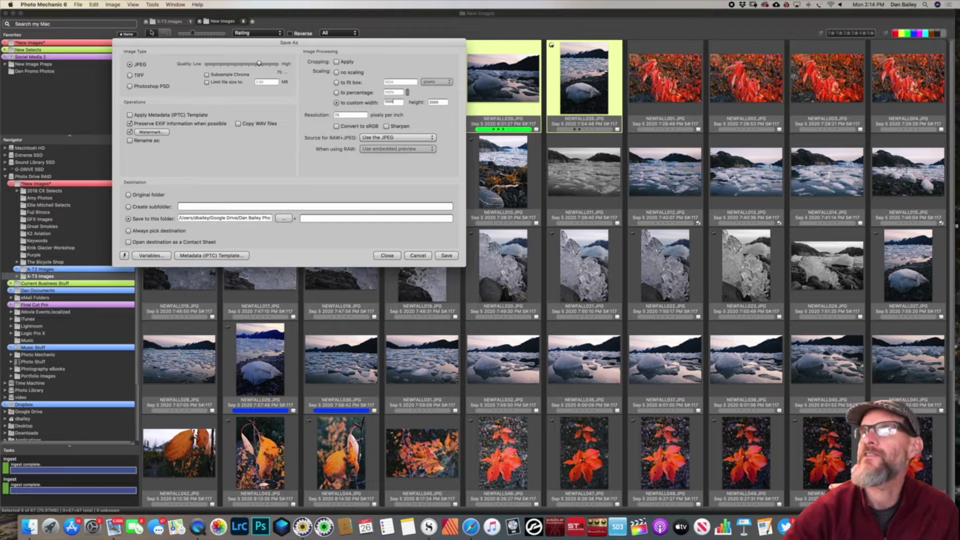
{"action": "key", "text": "Tab"}
{"action": "type", "text": "1000"}
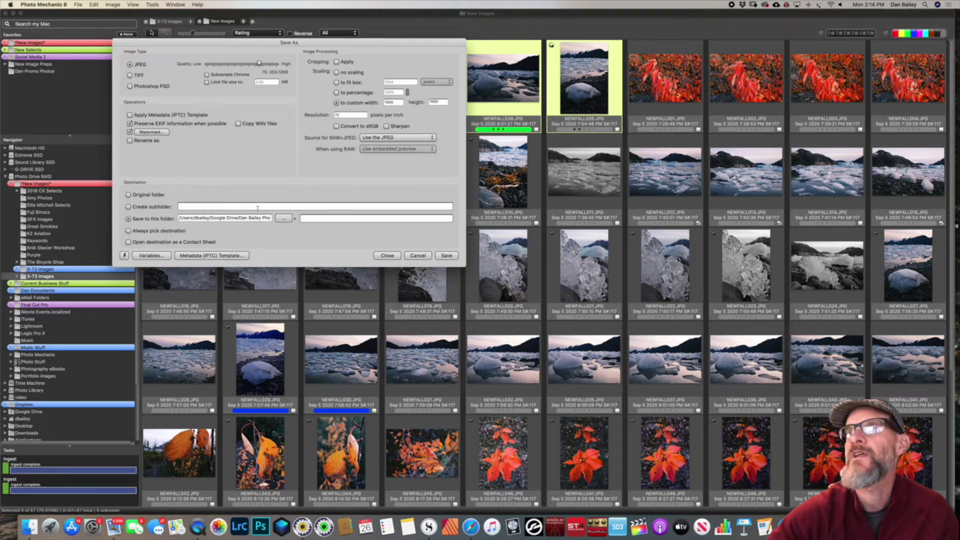
Create a Selects folder on the Desktop and choose it as the destination
{"action": "left_click", "coordinate": [283, 219]}
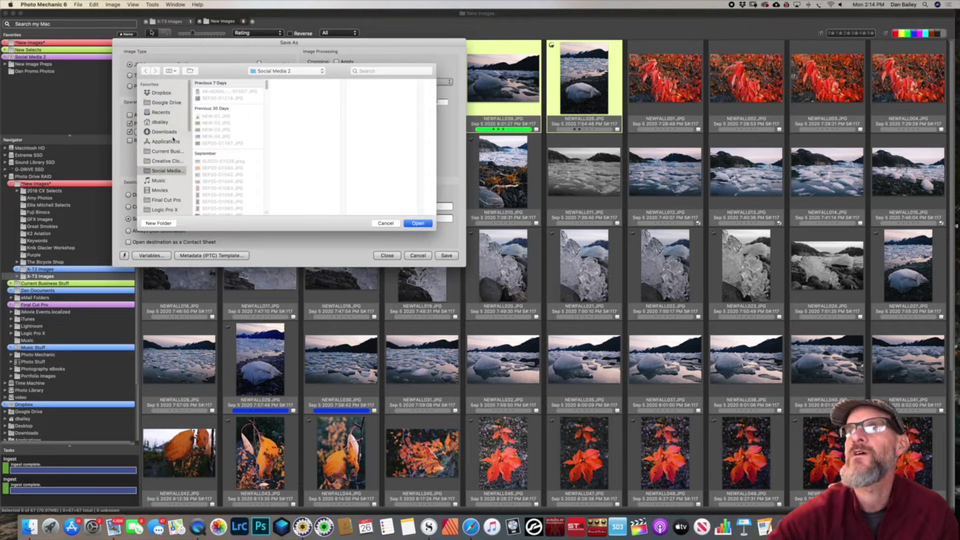
{"action": "scroll", "coordinate": [188, 124], "scroll_direction": "down", "scroll_amount": 5}
{"action": "left_click", "coordinate": [161, 168]}
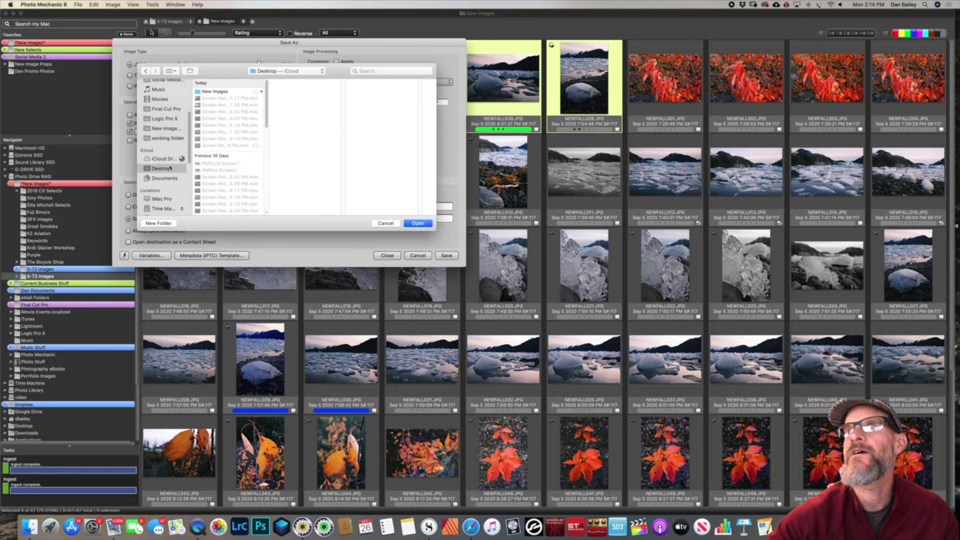
{"action": "left_click", "coordinate": [159, 223]}
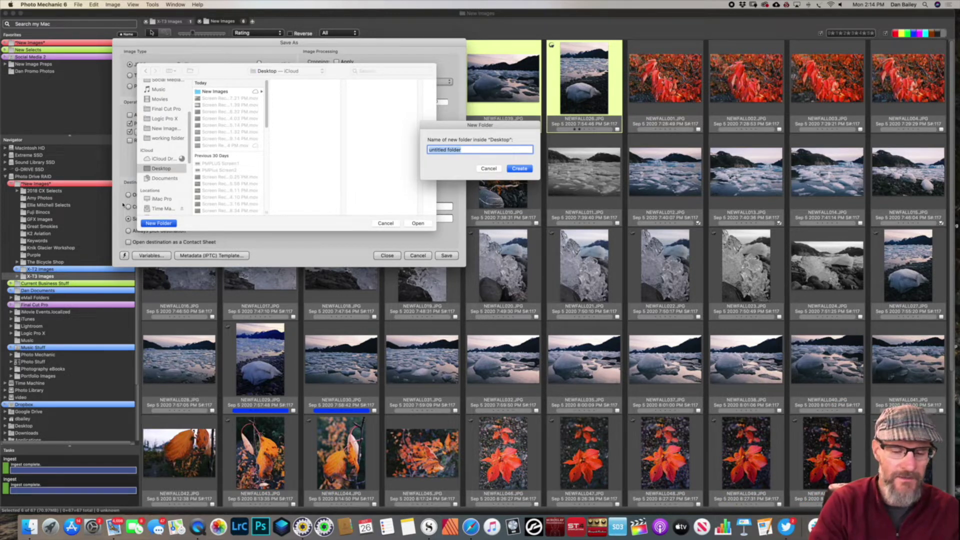
{"action": "type", "text": "Selects"}
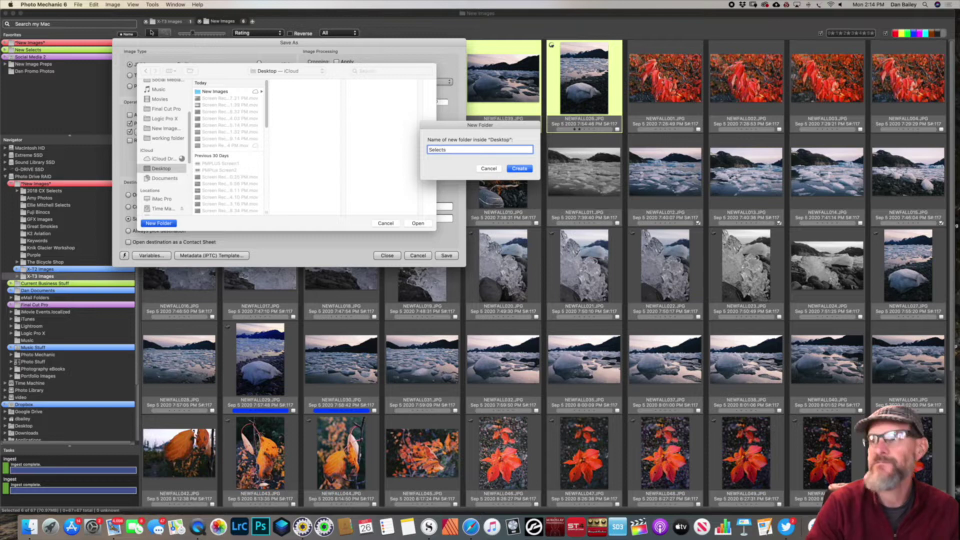
{"action": "key", "text": "Return"}
{"action": "left_click", "coordinate": [424, 226]}
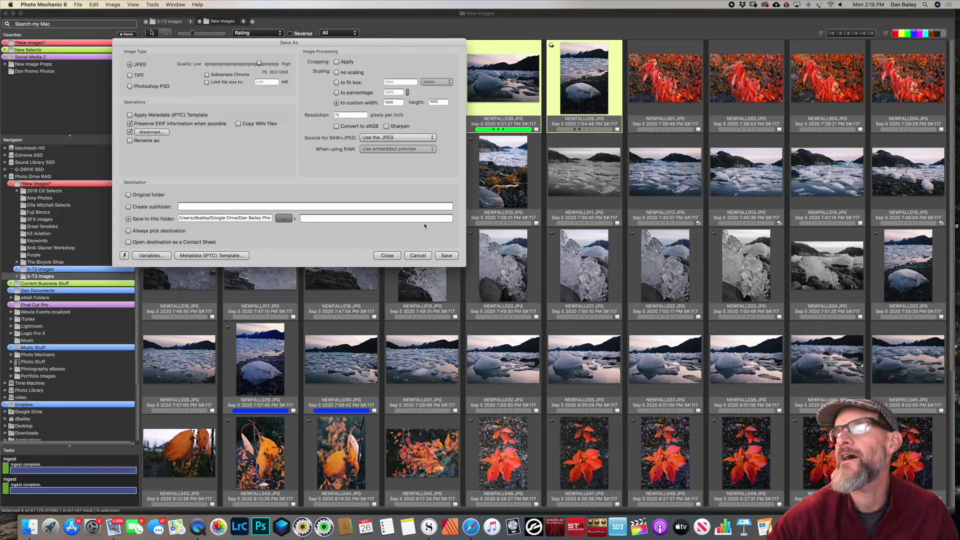
Save the six watermarked copies, then save NEWFALL030 into Selects and open it as a contact sheet
{"action": "left_click", "coordinate": [447, 255]}
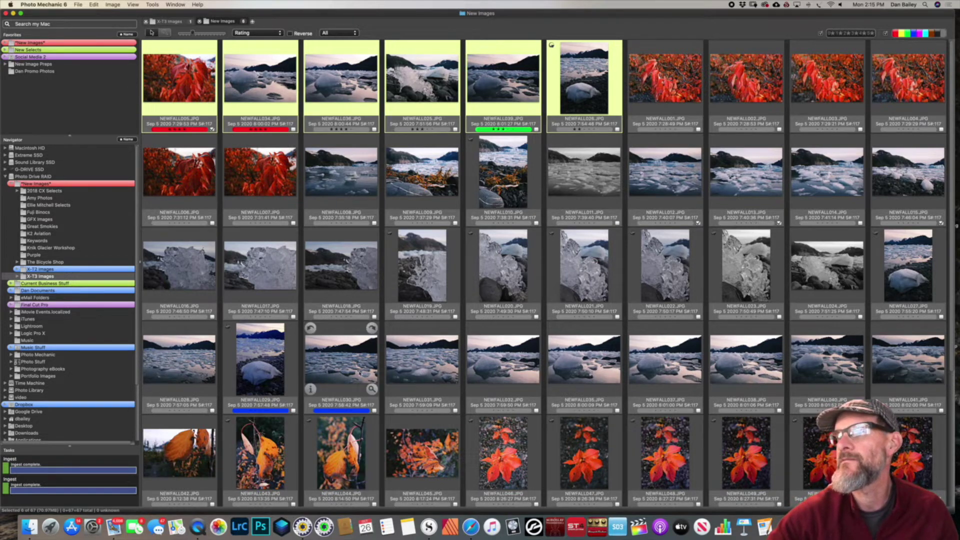
{"action": "left_click", "coordinate": [353, 365]}
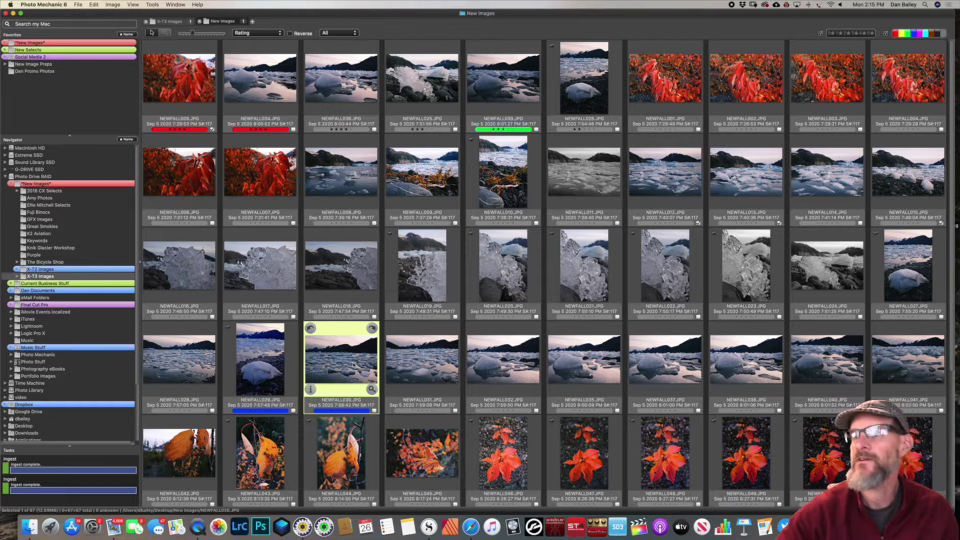
{"action": "key", "text": "super+s"}
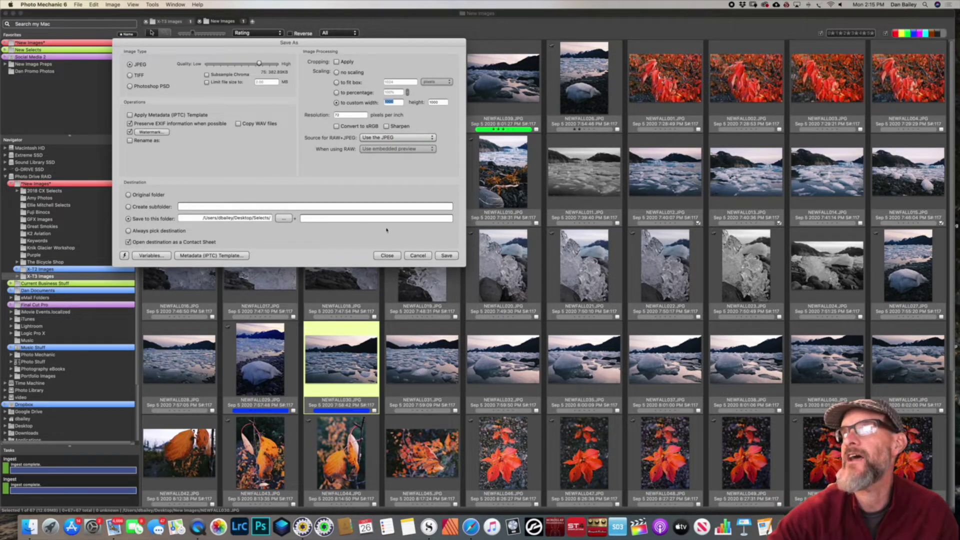
{"action": "left_click", "coordinate": [446, 254]}
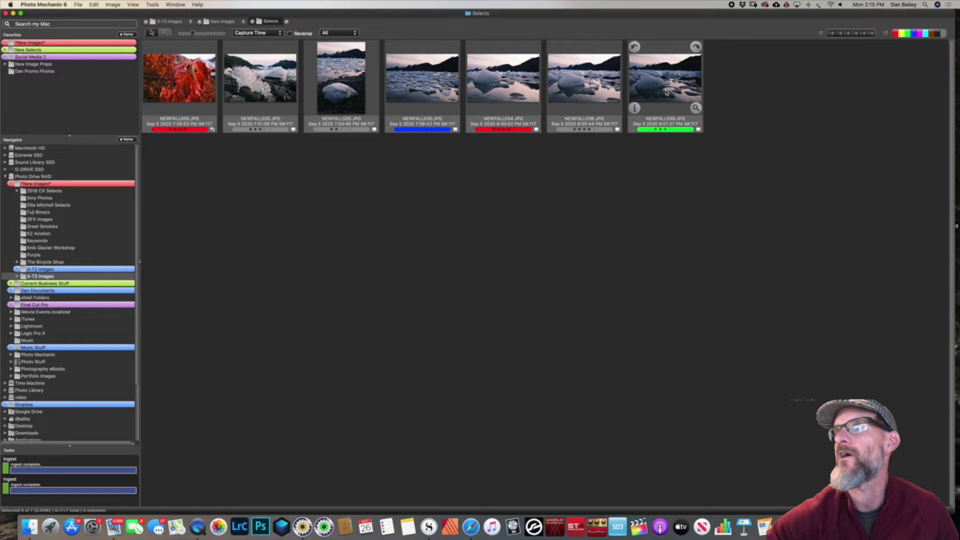
View the watermarked NEWFALL005 copy full size, then return to the New Images sheet
{"action": "double_click", "coordinate": [183, 96]}
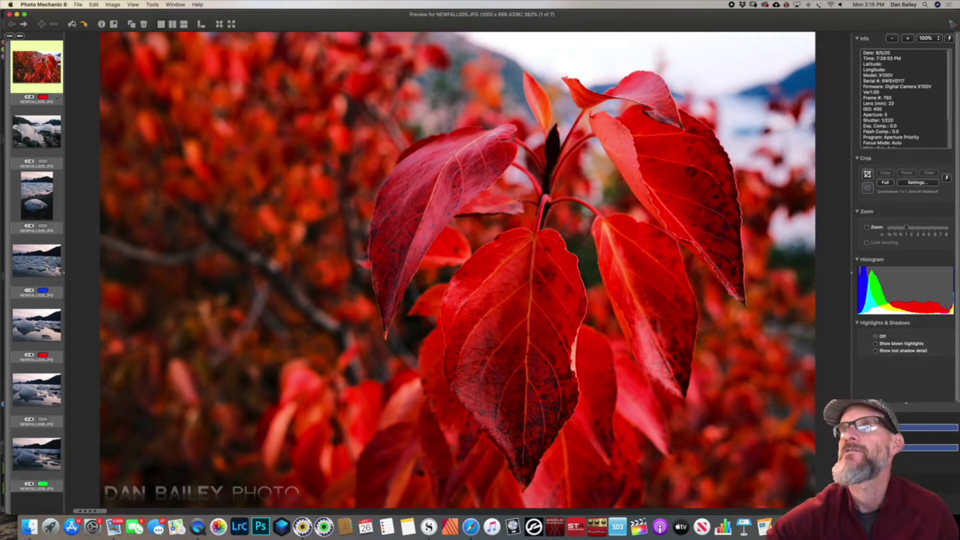
{"action": "left_click", "coordinate": [10, 15]}
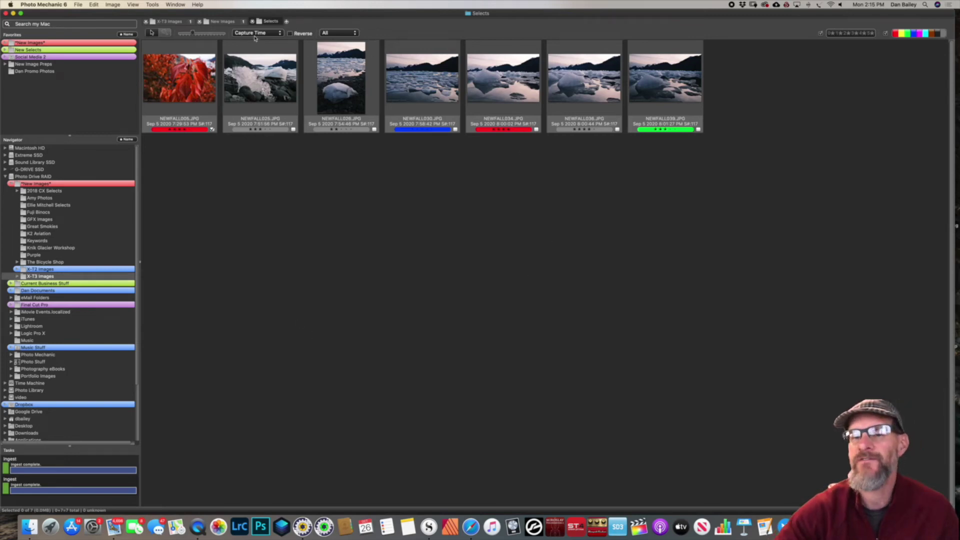
{"action": "left_click", "coordinate": [219, 21]}
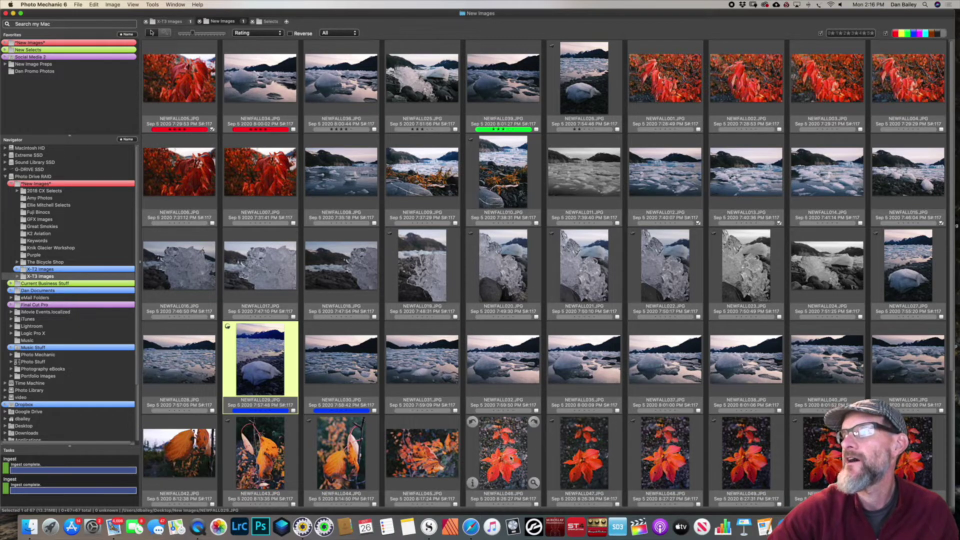
Select the thirteen sunset shots NEWFALL056 through NEWFALL068
{"action": "left_click", "coordinate": [502, 455]}
{"action": "scroll", "coordinate": [644, 382], "scroll_direction": "down", "scroll_amount": 4}
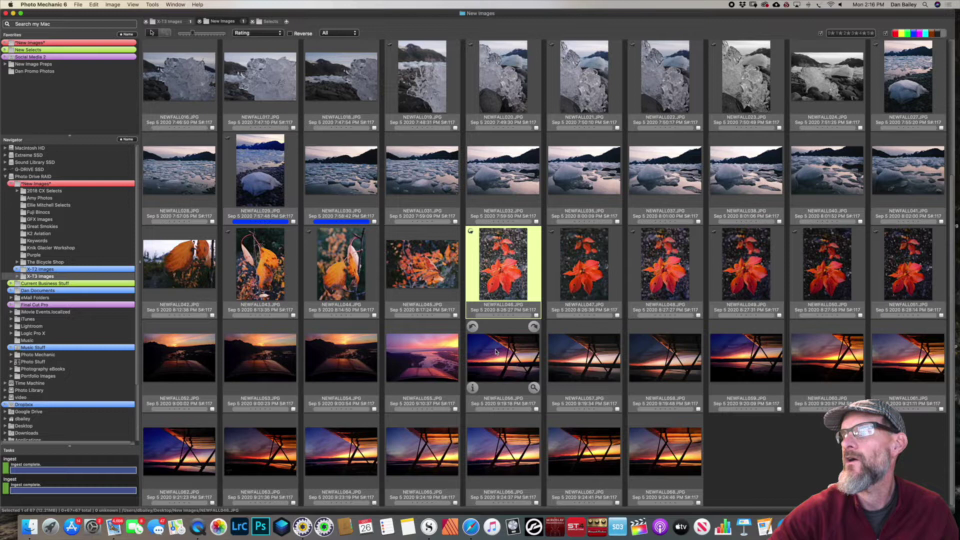
{"action": "key", "text": "Down"}
{"action": "left_click", "coordinate": [634, 442], "text": "shift"}
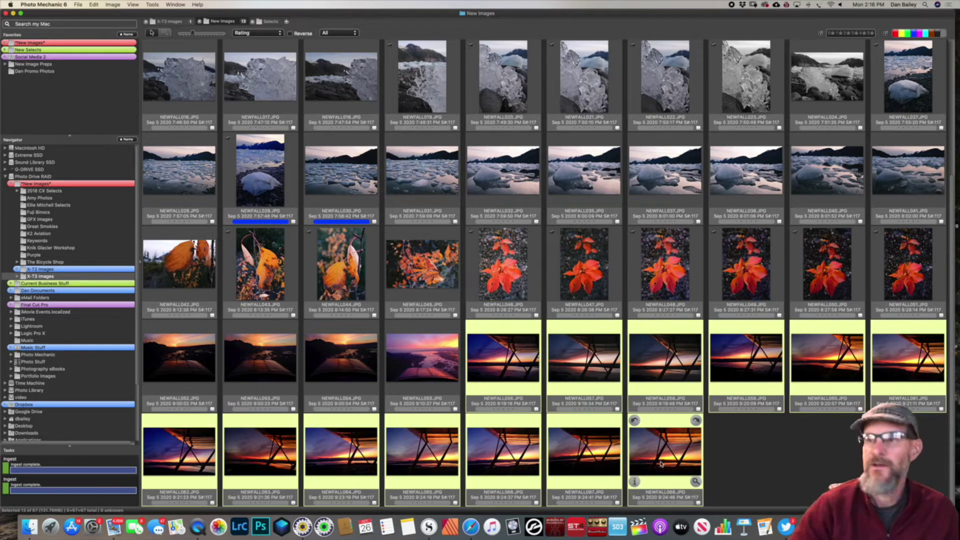
{"action": "left_click", "coordinate": [78, 5]}
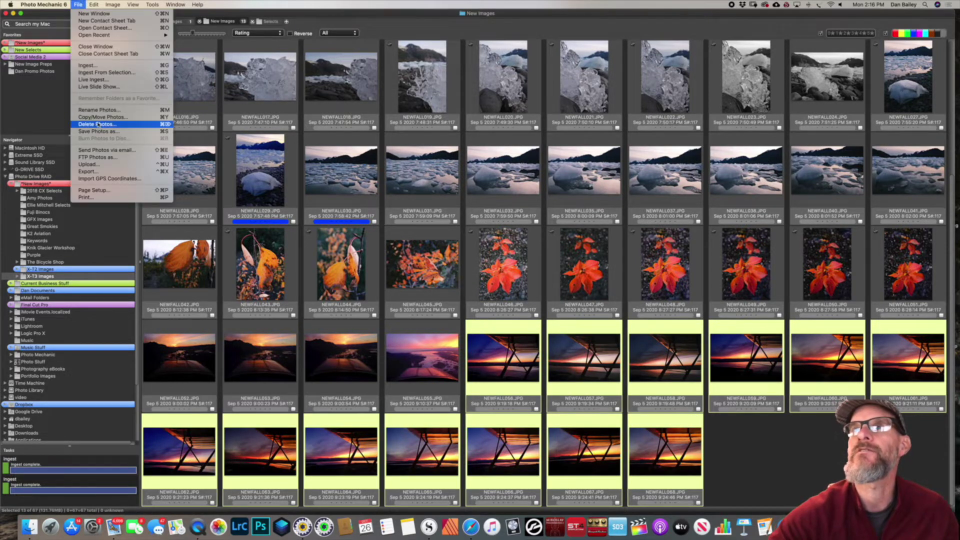
Set Copy Options to move the photos and browse to the Desktop
{"action": "left_click", "coordinate": [125, 118]}
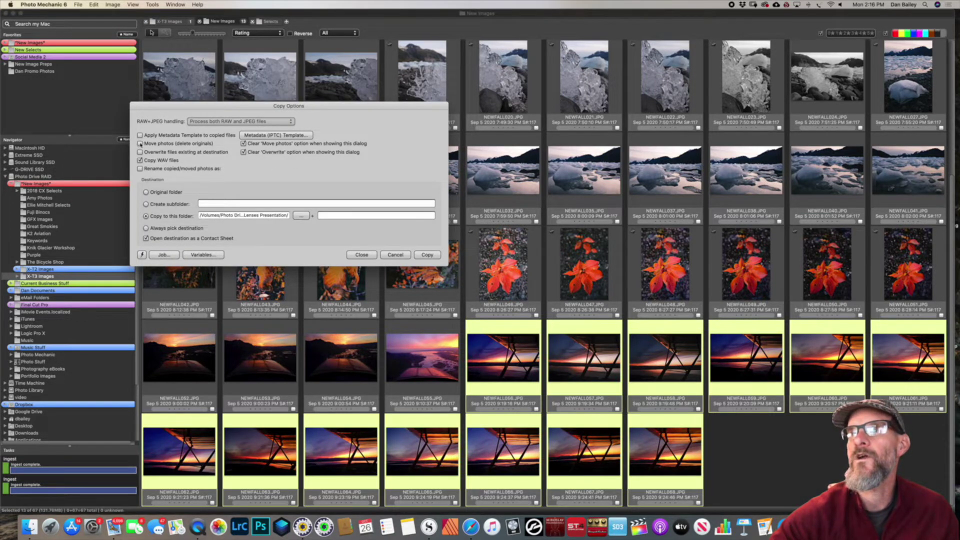
{"action": "left_click", "coordinate": [140, 144]}
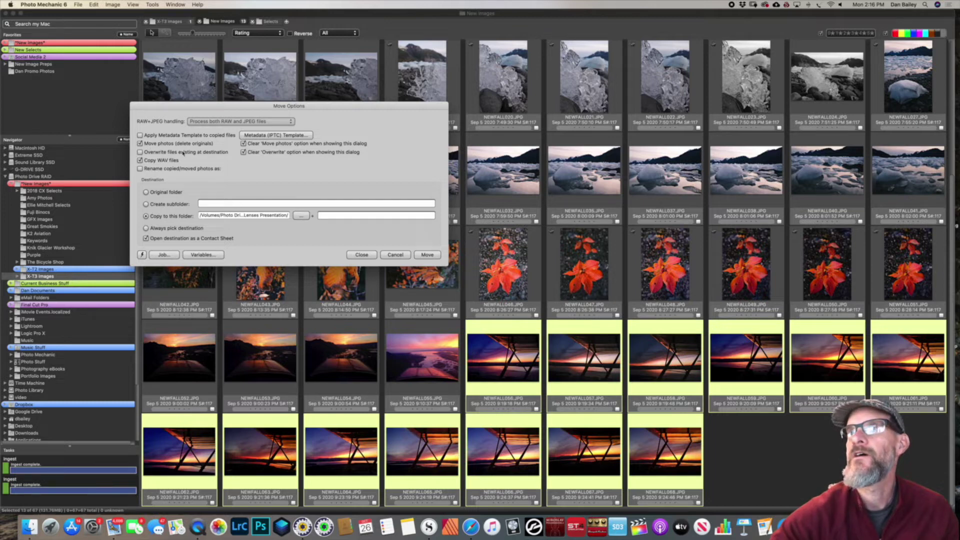
{"action": "left_click", "coordinate": [301, 215]}
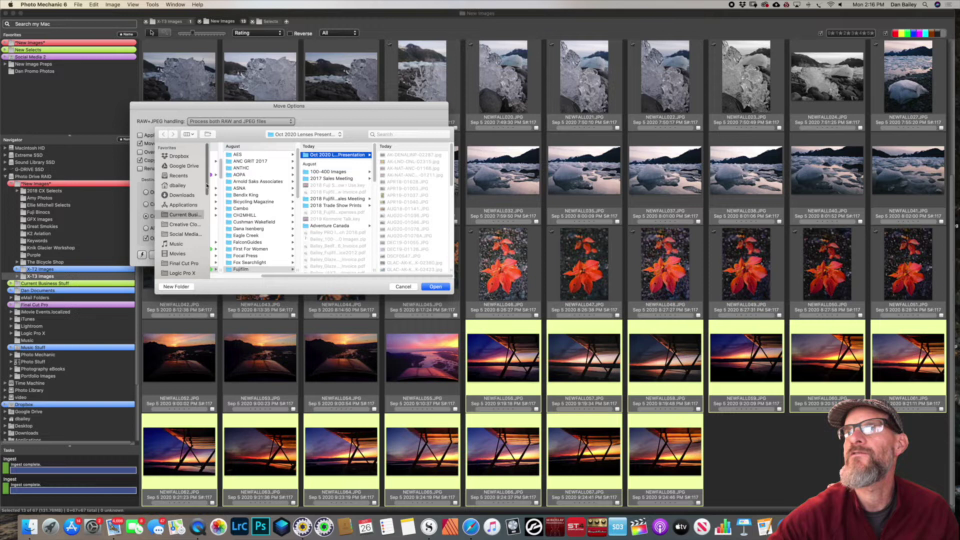
{"action": "scroll", "coordinate": [187, 210], "scroll_direction": "down", "scroll_amount": 5}
{"action": "left_click", "coordinate": [179, 226]}
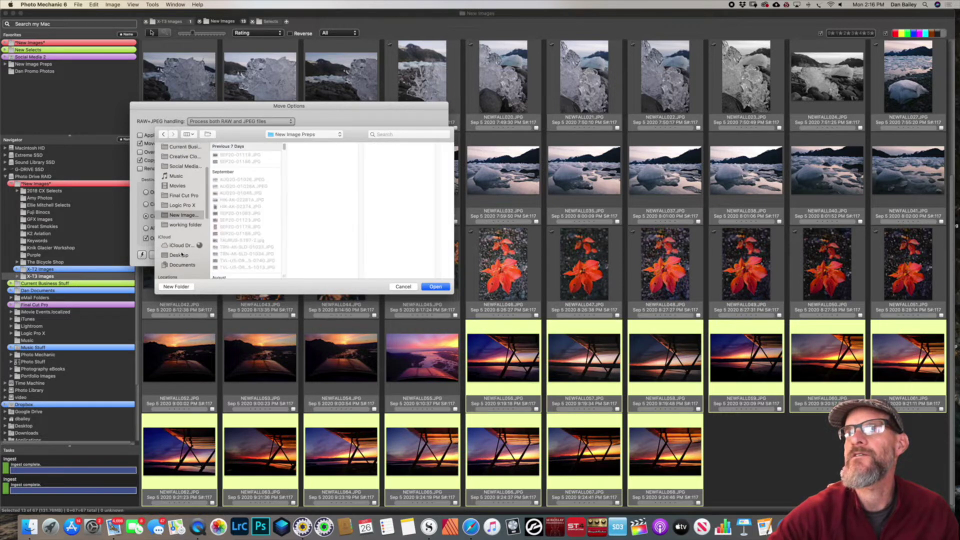
Create a Desktop folder named Aviation and move the sunset photos into it
{"action": "left_click", "coordinate": [177, 286]}
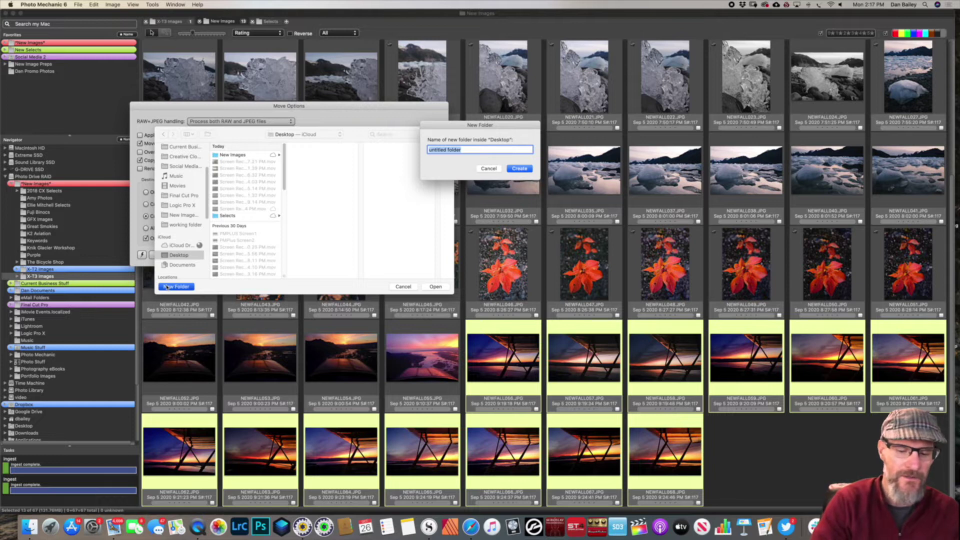
{"action": "type", "text": "AIRPLANE"}
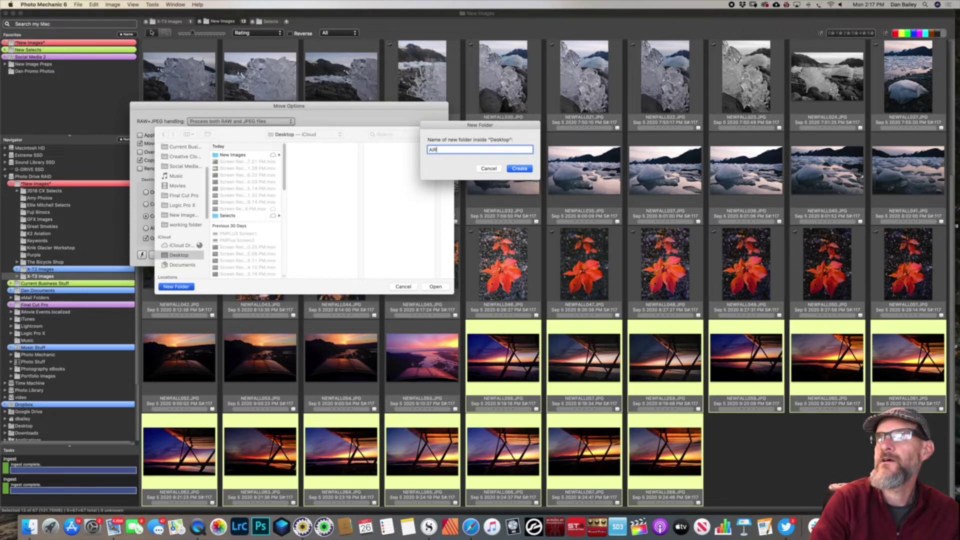
{"action": "key", "text": "BackSpace"}
{"action": "key", "text": "BackSpace"}
{"action": "key", "text": "BackSpace"}
{"action": "type", "text": "Aviation"}
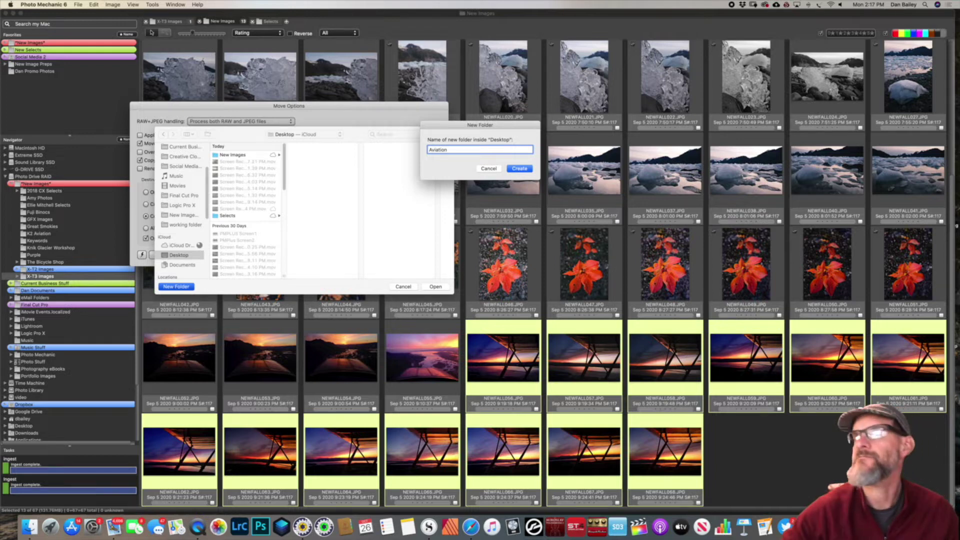
{"action": "left_click", "coordinate": [520, 169]}
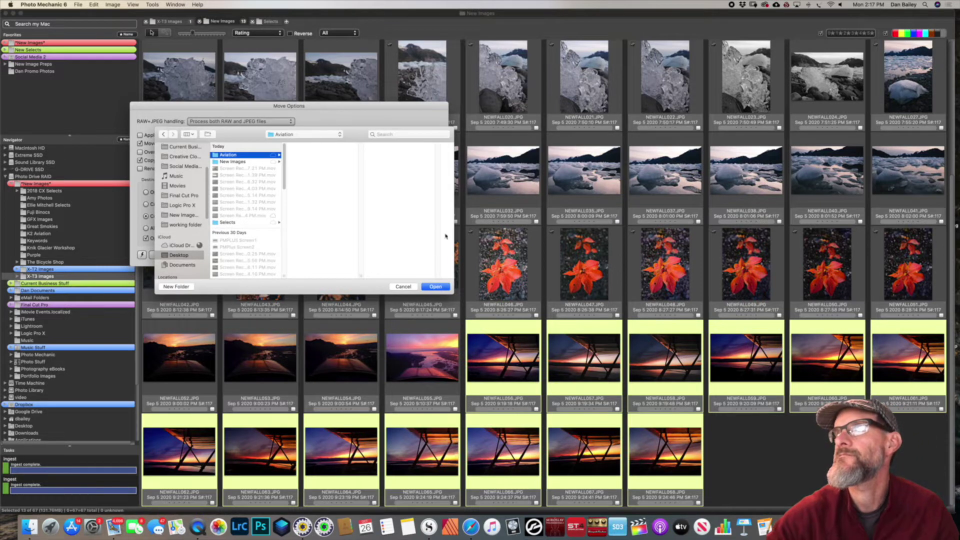
{"action": "left_click", "coordinate": [435, 286]}
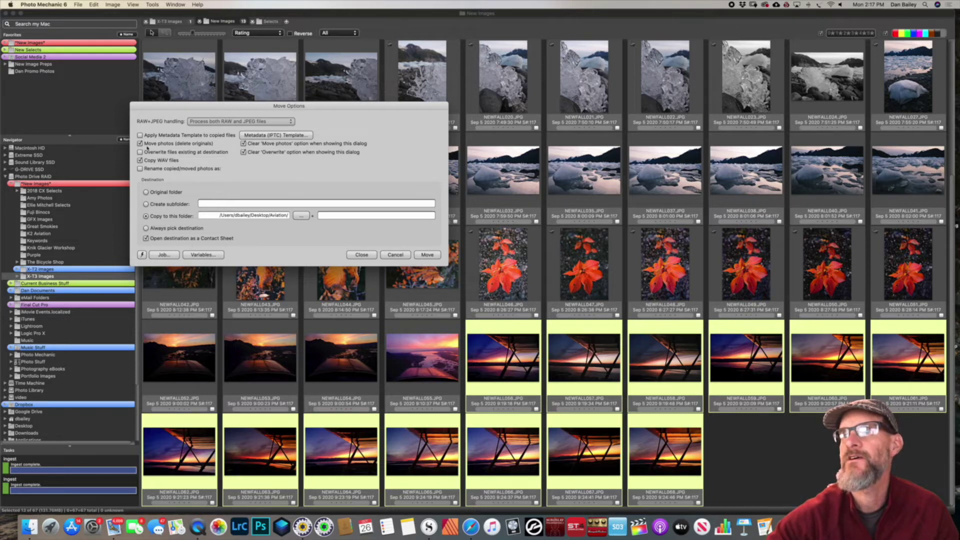
{"action": "left_click", "coordinate": [438, 254]}
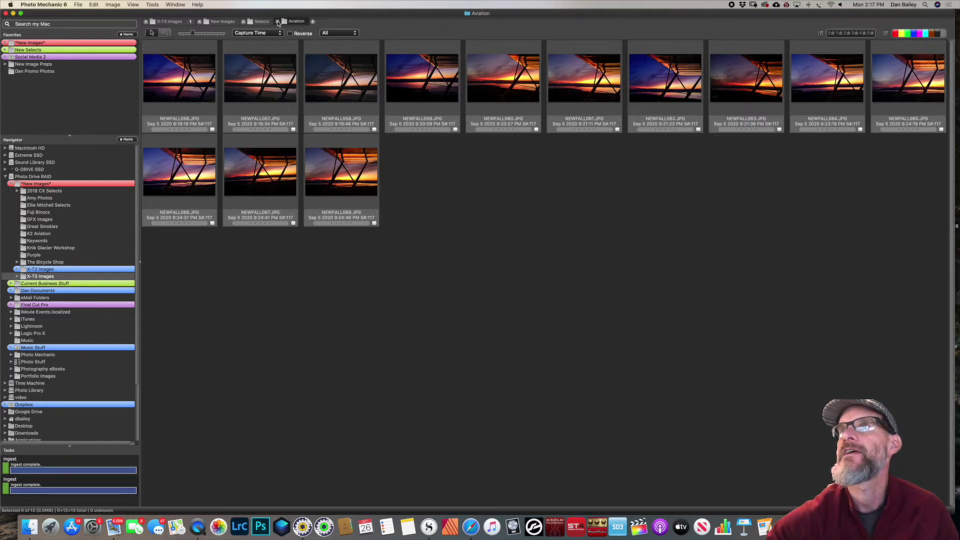
Pin Macintosh HD > Users > dbailey > Desktop > Aviation to Favorites and reopen it from there
{"action": "left_click", "coordinate": [295, 21]}
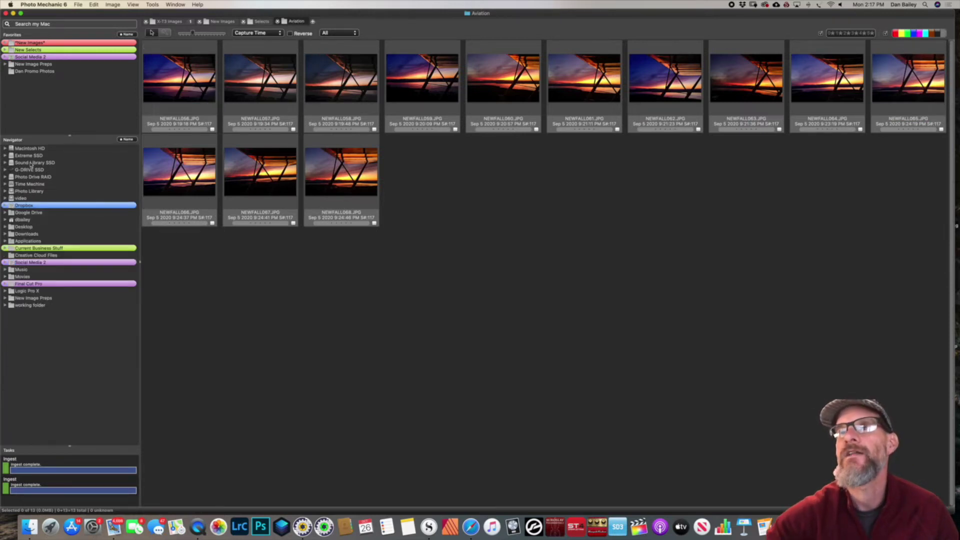
{"action": "left_click", "coordinate": [5, 148]}
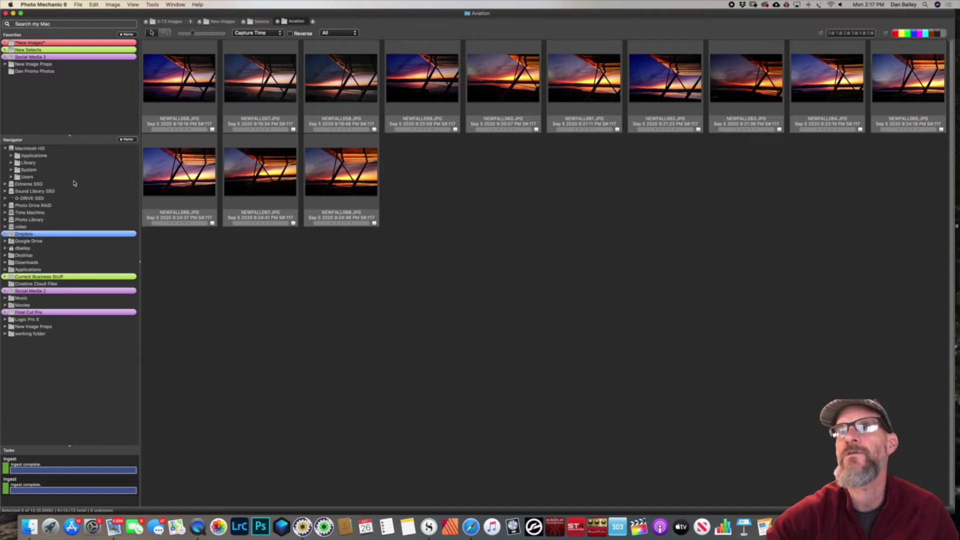
{"action": "left_click", "coordinate": [11, 177]}
{"action": "left_click", "coordinate": [17, 184]}
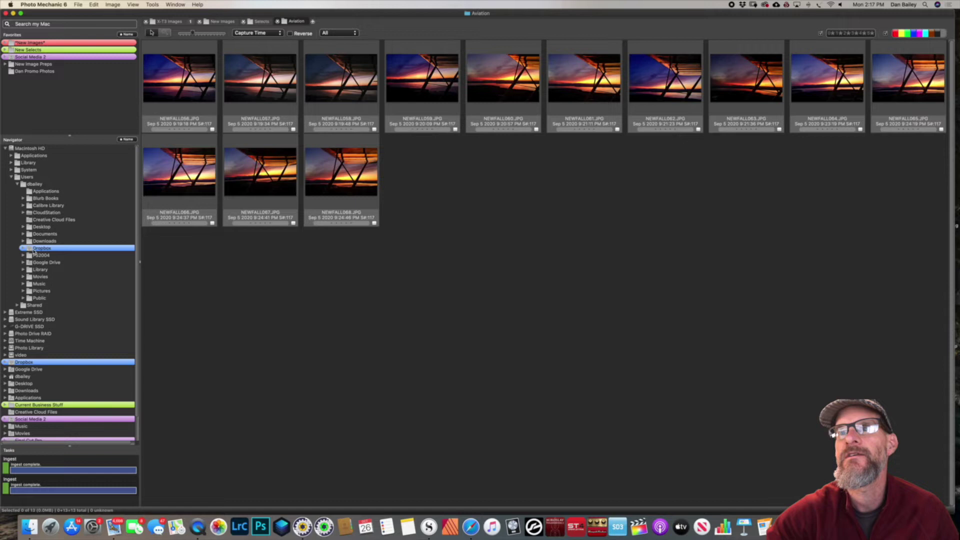
{"action": "left_click", "coordinate": [23, 227]}
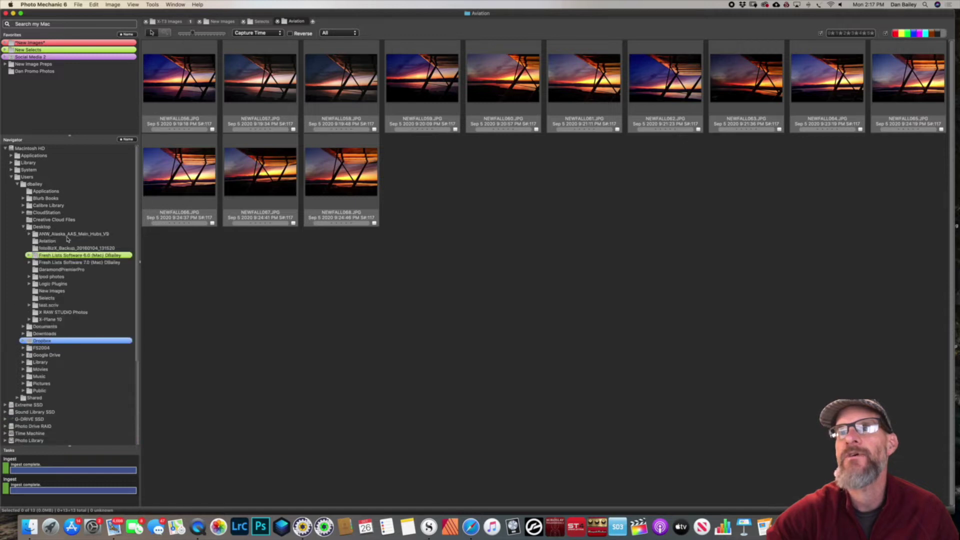
{"action": "left_click", "coordinate": [35, 242]}
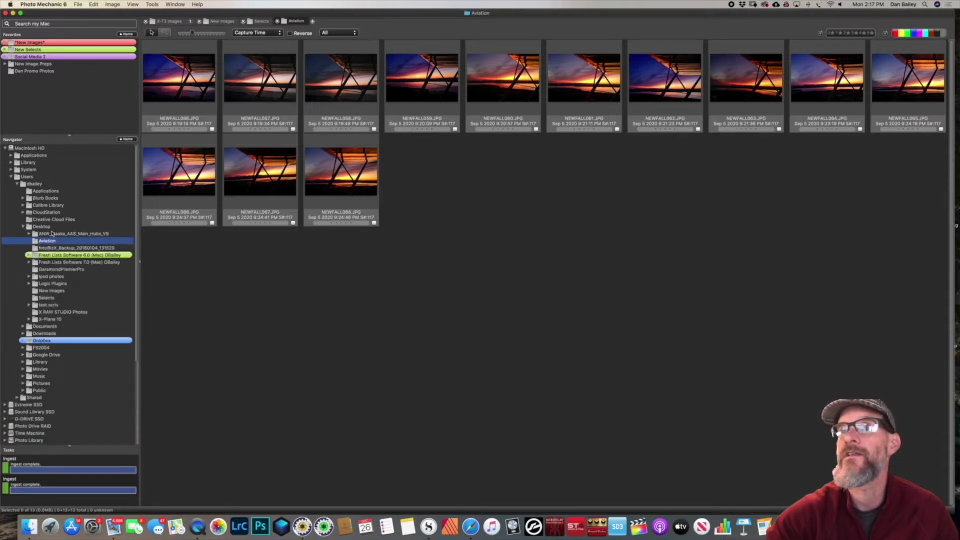
{"action": "left_click_drag", "start_coordinate": [36, 242], "coordinate": [22, 90]}
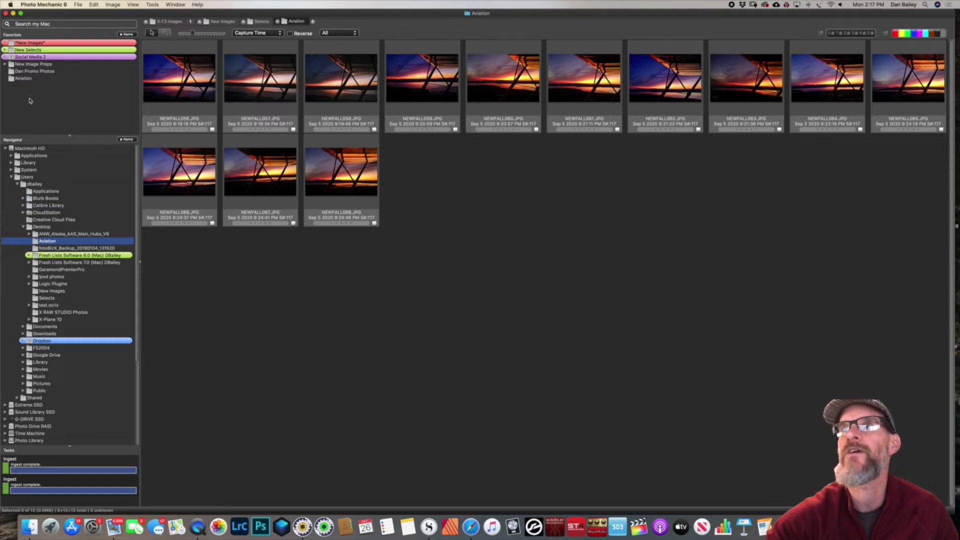
{"action": "left_click", "coordinate": [277, 21]}
{"action": "left_click", "coordinate": [20, 78]}
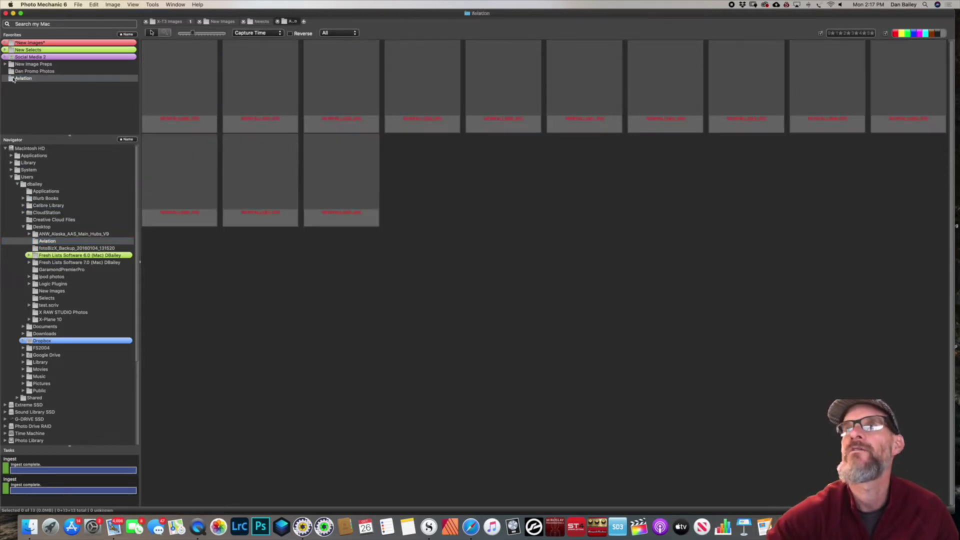
Copy sunset photos NEWFALL052–055 from New Images into Aviation, leaving Move unchecked
{"action": "key", "text": "ctrl+Tab"}
{"action": "key", "text": "ctrl+Tab"}
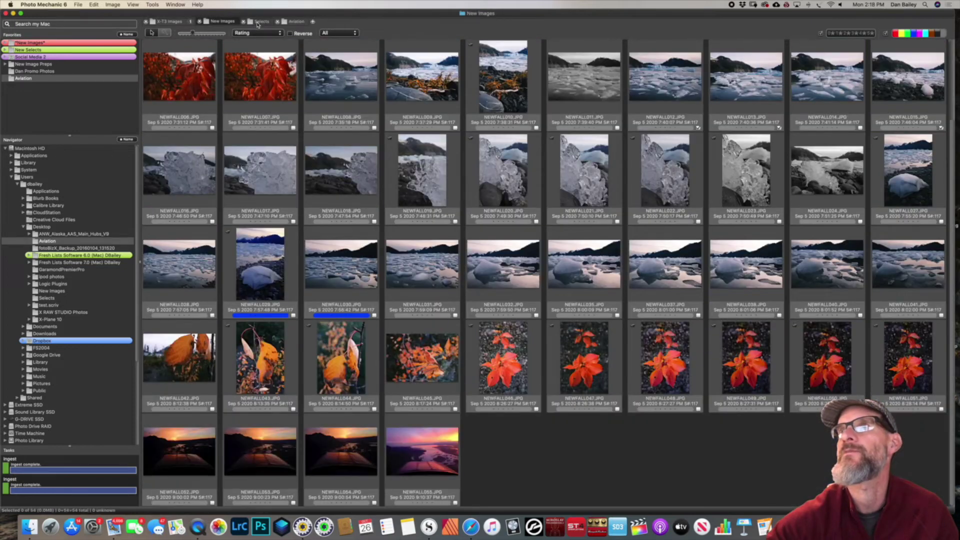
{"action": "scroll", "coordinate": [318, 235], "scroll_direction": "up", "scroll_amount": 2}
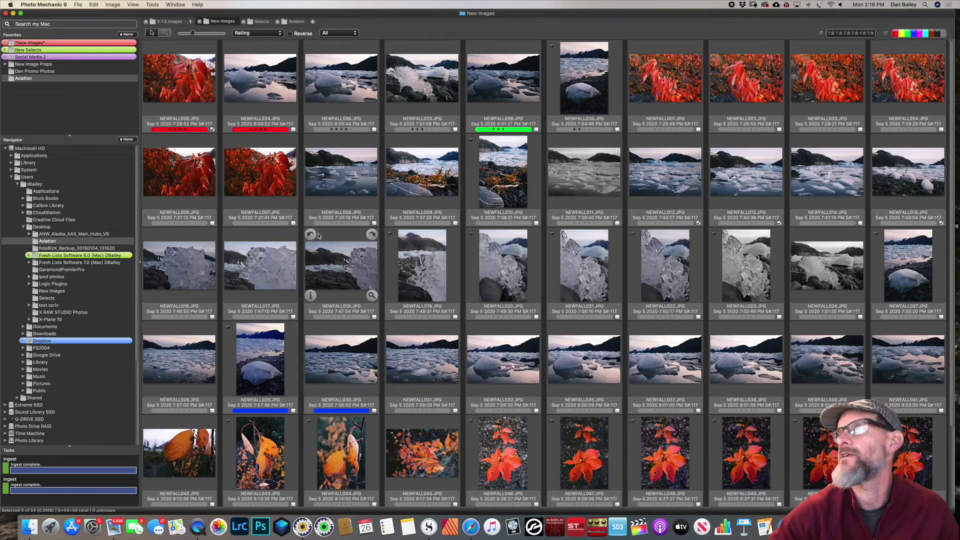
{"action": "scroll", "coordinate": [318, 236], "scroll_direction": "down", "scroll_amount": 2}
{"action": "left_click", "coordinate": [180, 445]}
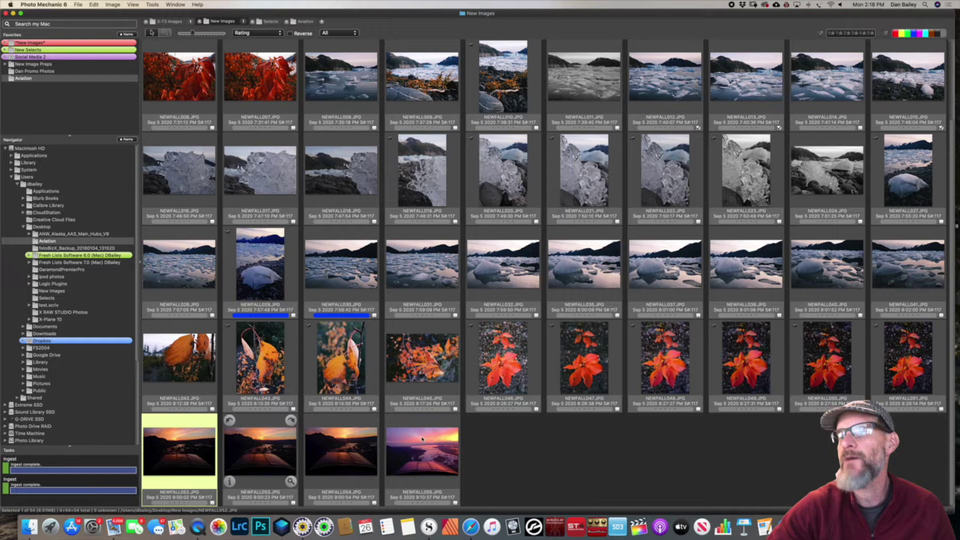
{"action": "left_click", "coordinate": [394, 434], "text": "shift"}
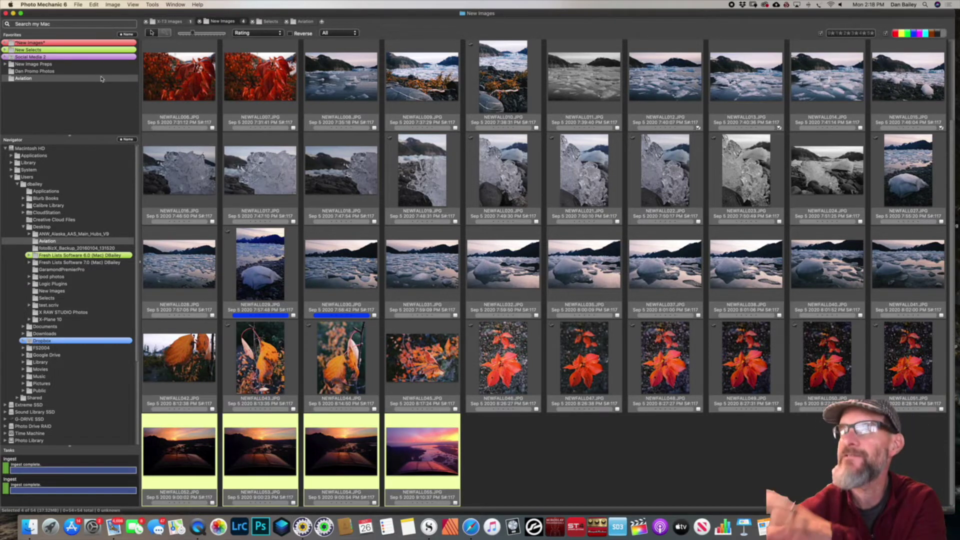
{"action": "left_click", "coordinate": [79, 5]}
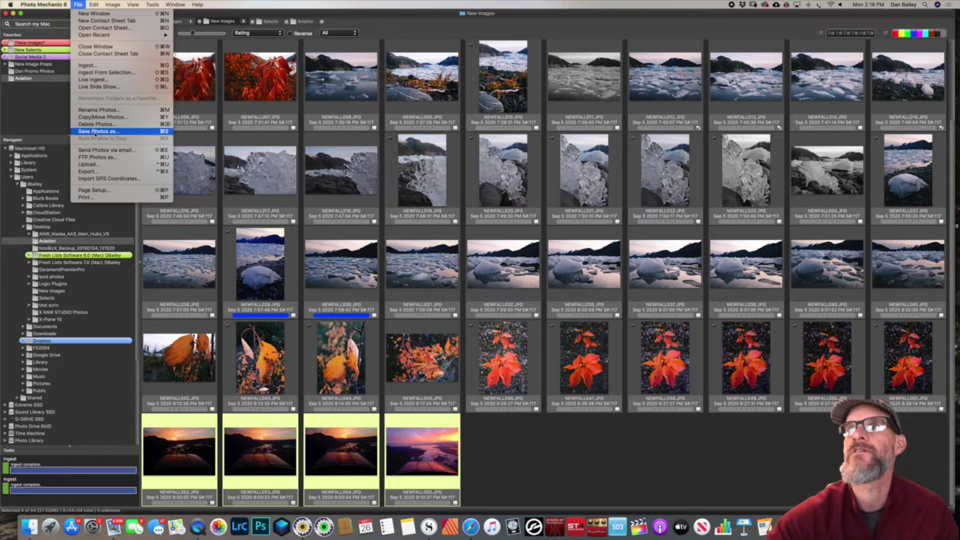
{"action": "left_click", "coordinate": [103, 117]}
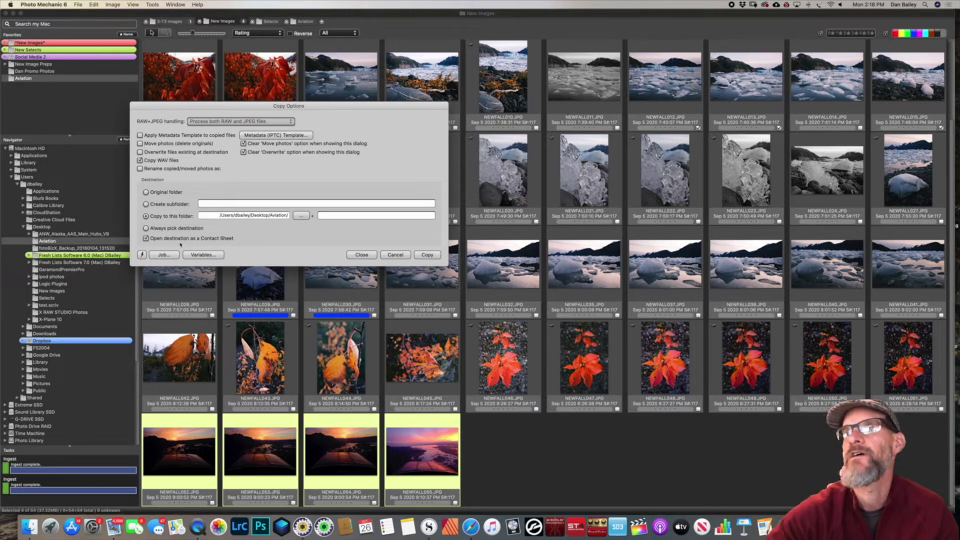
{"action": "left_click", "coordinate": [427, 255]}
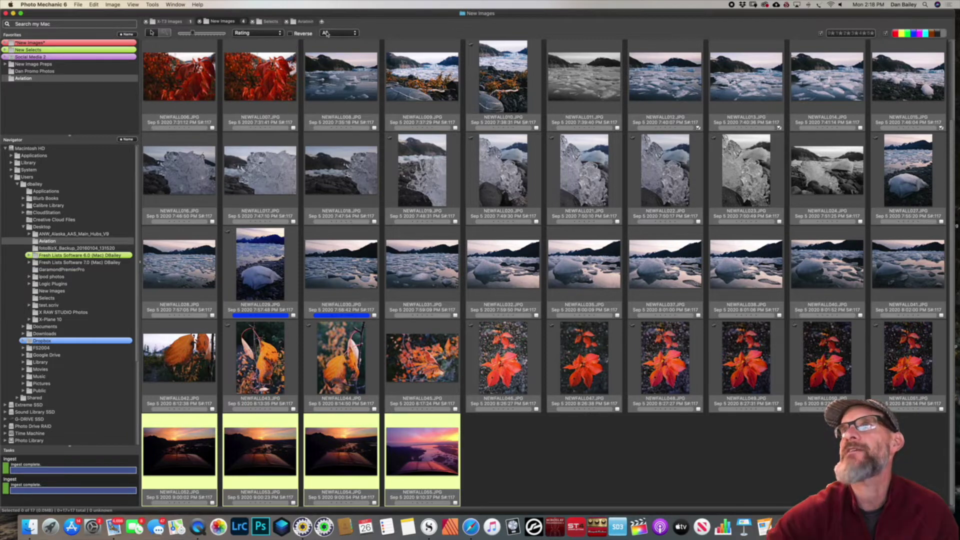
Drag NEWFALL056 from the Aviation sheet onto the Selects tab to copy it there
{"action": "left_click", "coordinate": [297, 22]}
{"action": "left_click", "coordinate": [260, 21]}
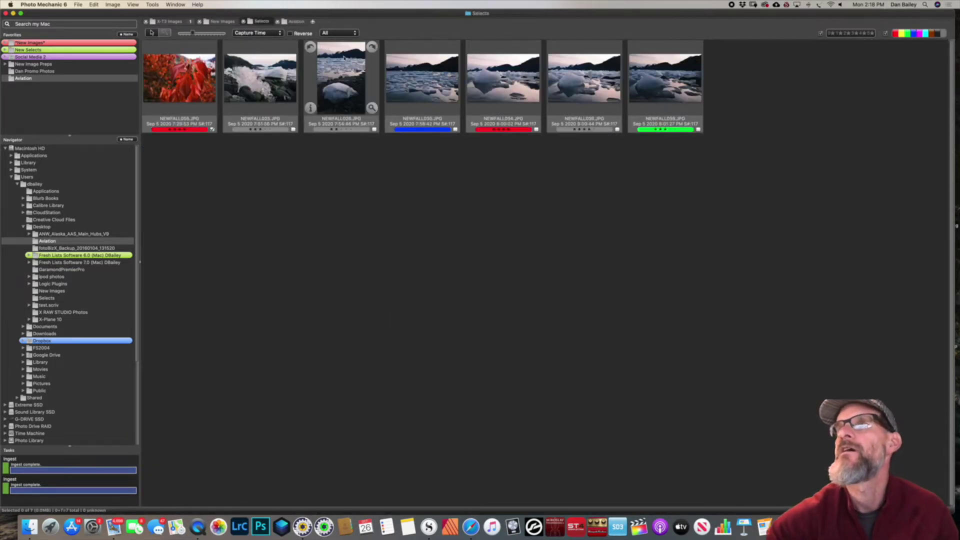
{"action": "left_click", "coordinate": [297, 22]}
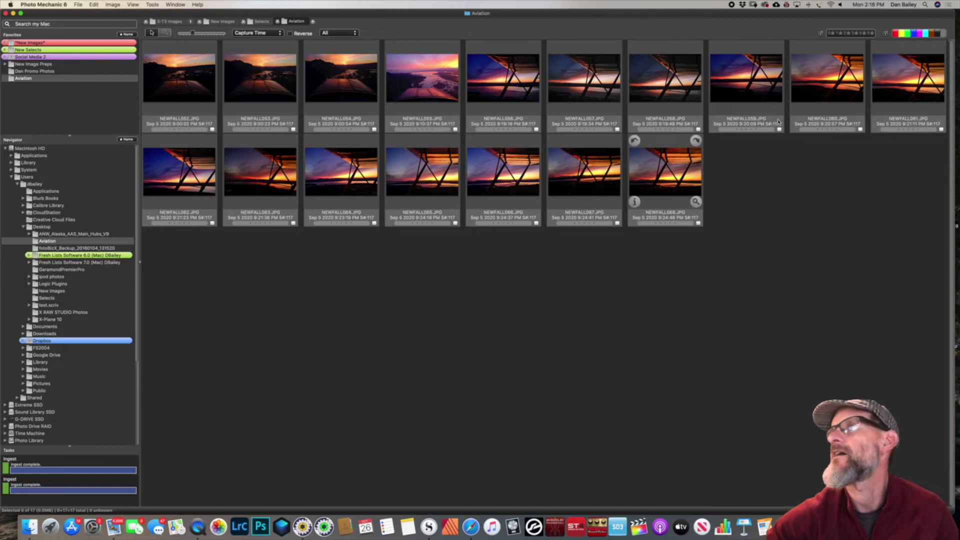
{"action": "left_click", "coordinate": [524, 91]}
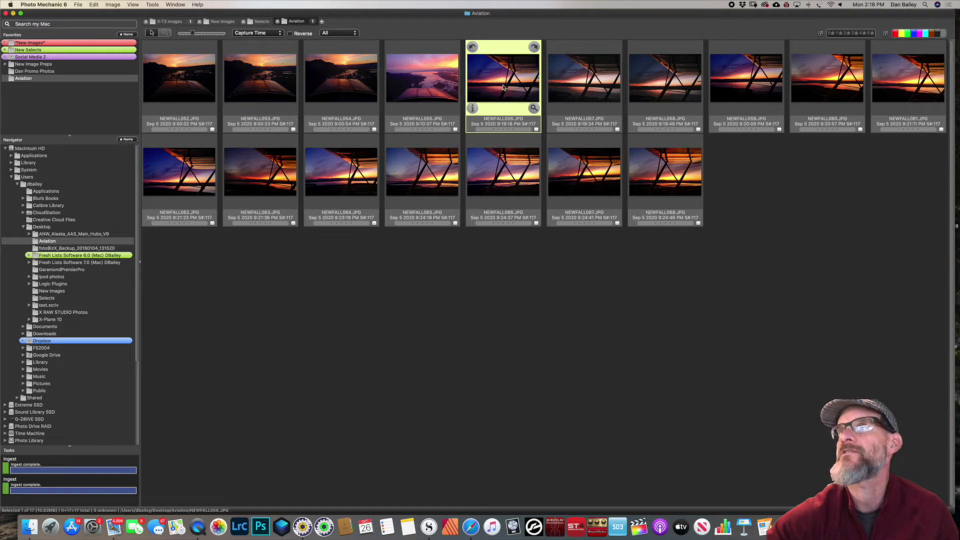
{"action": "left_click_drag", "start_coordinate": [504, 86], "coordinate": [361, 165]}
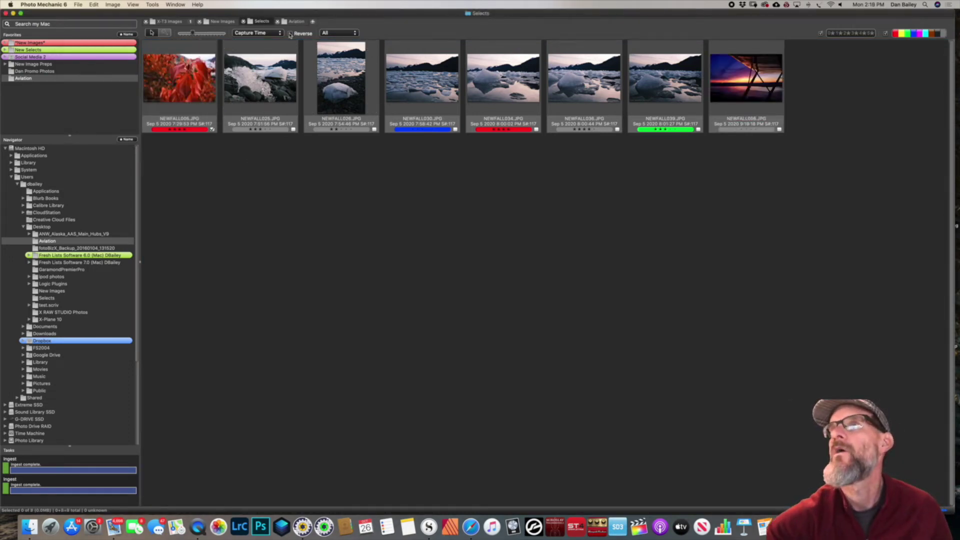
{"action": "left_click", "coordinate": [29, 525]}
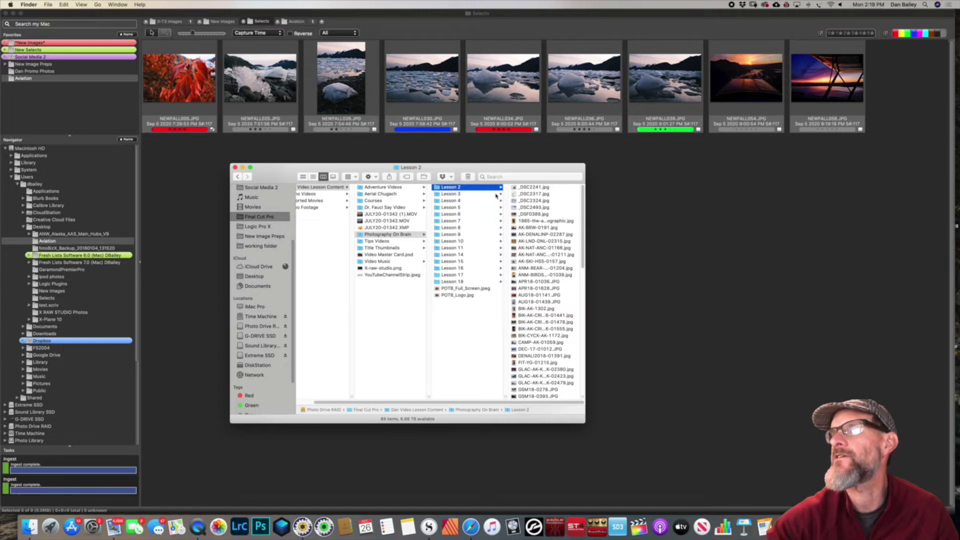
Copy the AK-NAT-ANC-SUM-01211.jpg sunset photo from Finder into the Selects contact sheet
{"action": "left_click_drag", "start_coordinate": [513, 171], "coordinate": [362, 198]}
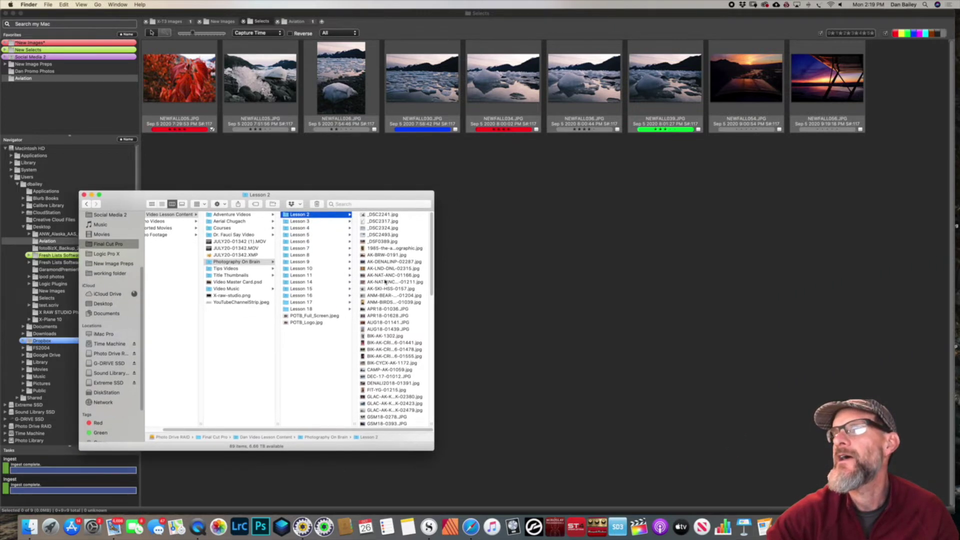
{"action": "left_click", "coordinate": [384, 283]}
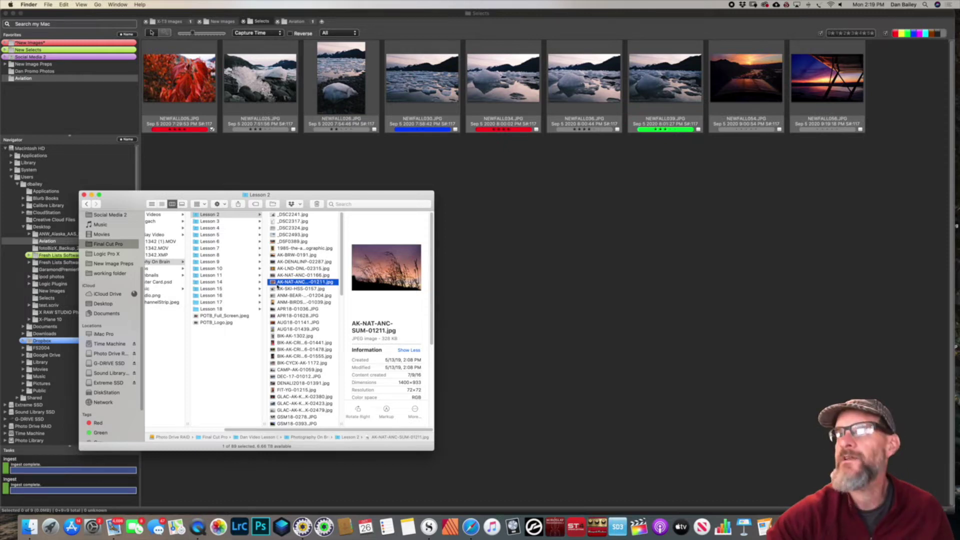
{"action": "left_click_drag", "start_coordinate": [276, 281], "coordinate": [647, 288]}
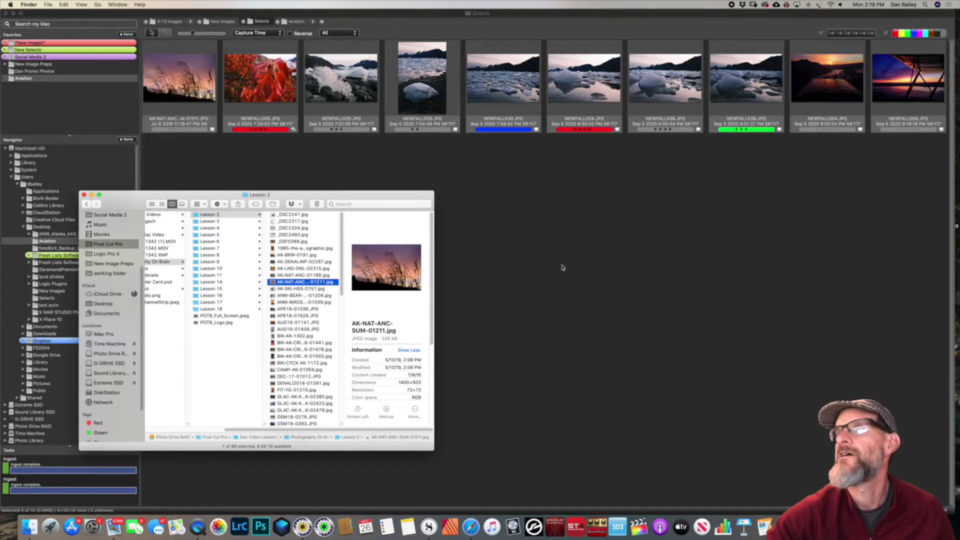
{"action": "key", "text": "super+w"}
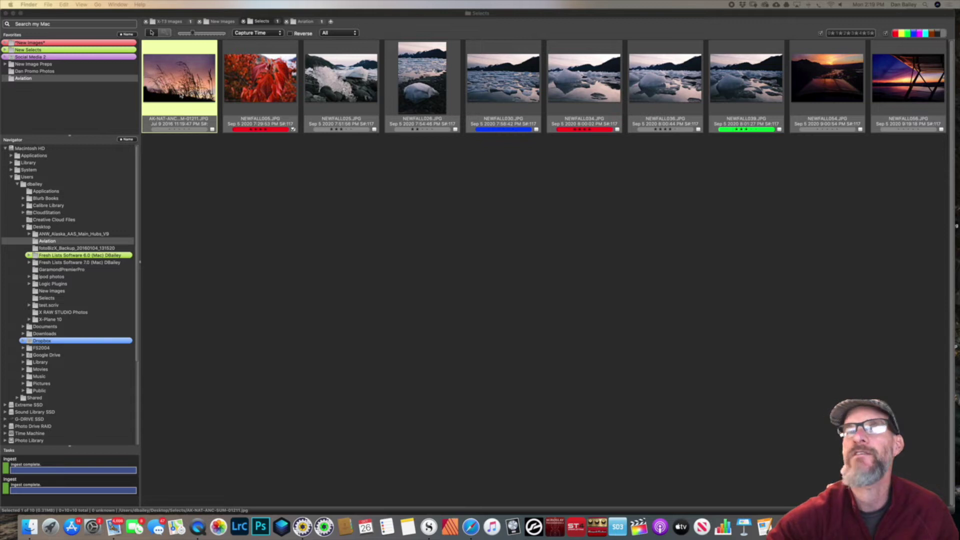
Copy the seven Lesson 2 photos from BIK-AK-1302.jpg to DEC-17-01012.JPG into Selects, then close Finder
{"action": "key", "text": "super+Tab"}
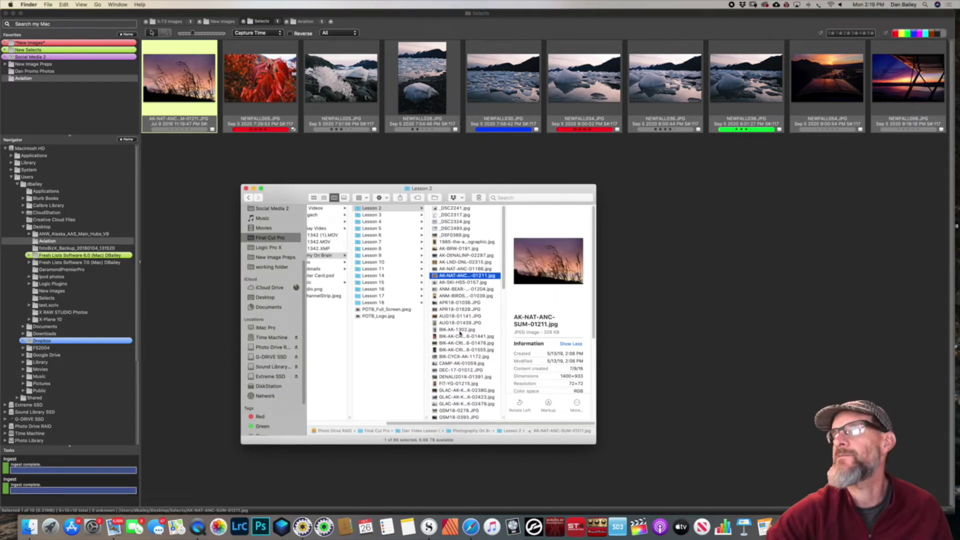
{"action": "left_click", "coordinate": [458, 330]}
{"action": "left_click", "coordinate": [463, 370], "text": "shift"}
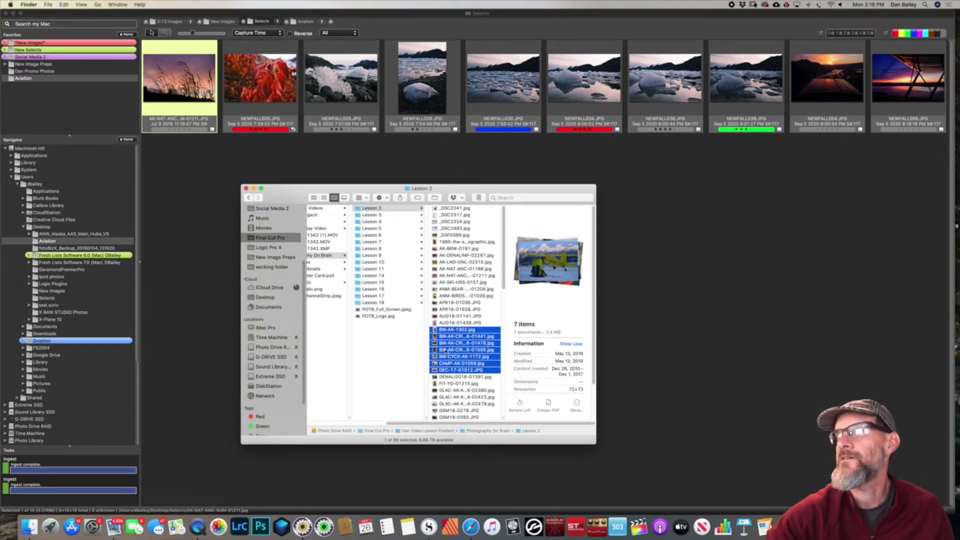
{"action": "left_click_drag", "start_coordinate": [456, 357], "coordinate": [800, 283]}
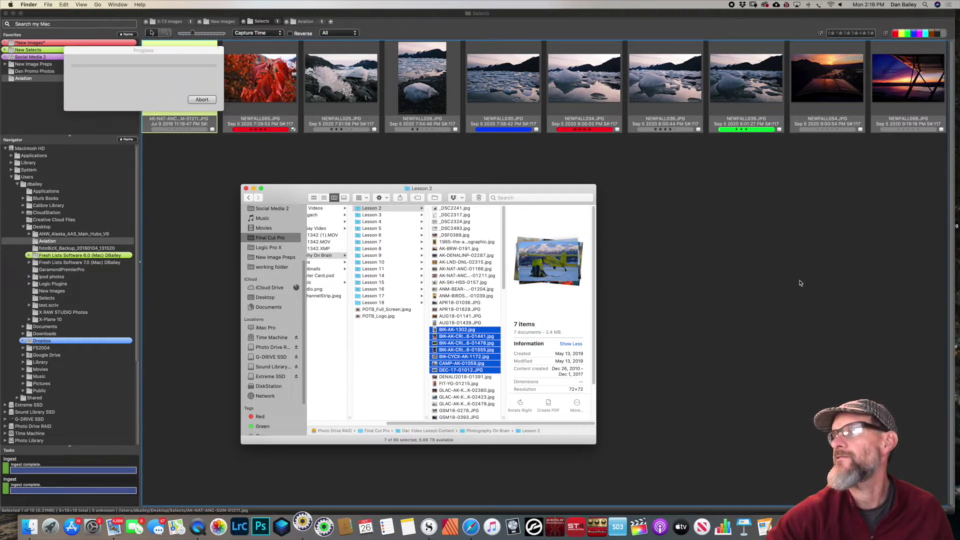
{"action": "left_click", "coordinate": [246, 189]}
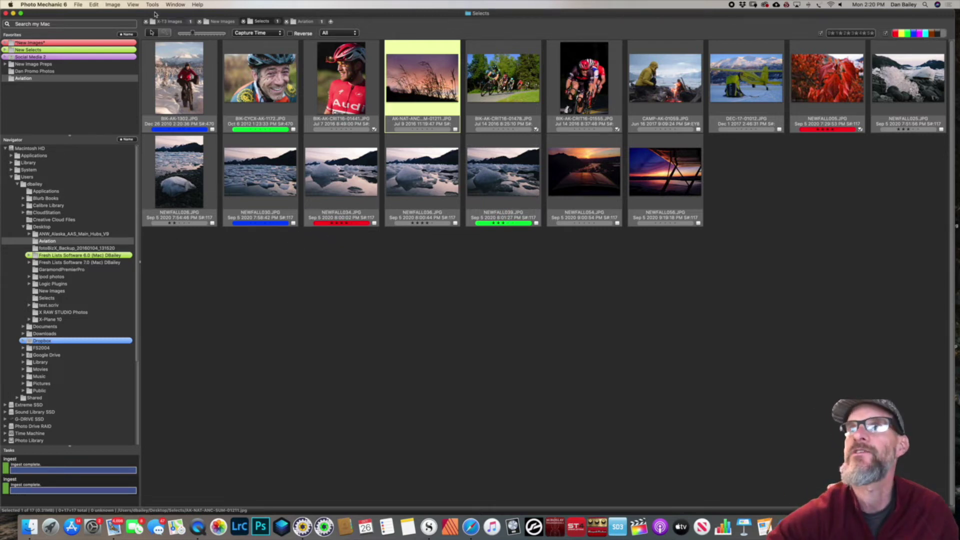
Go to the New Images contact sheet and select the NEWFALL049 red leaves photo
{"action": "left_click", "coordinate": [78, 4]}
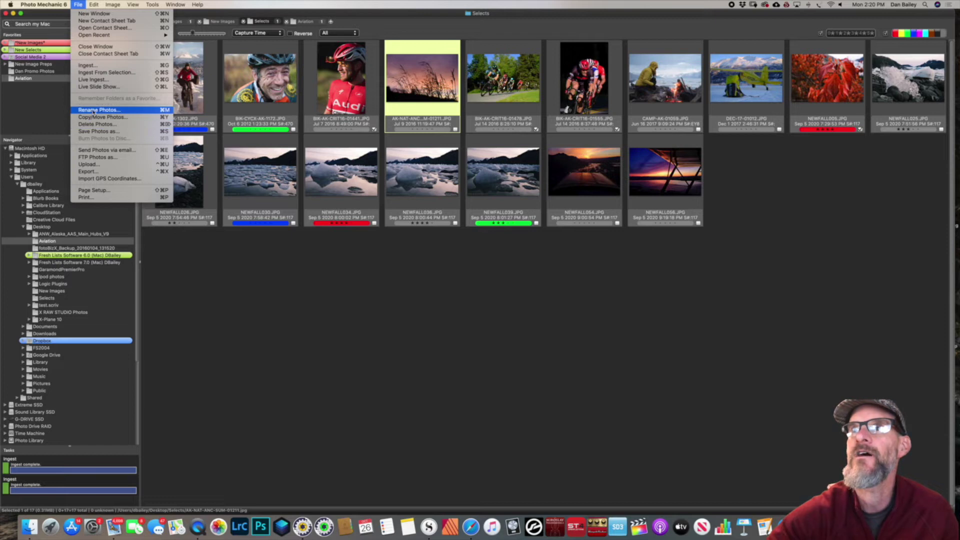
{"action": "left_click", "coordinate": [189, 268]}
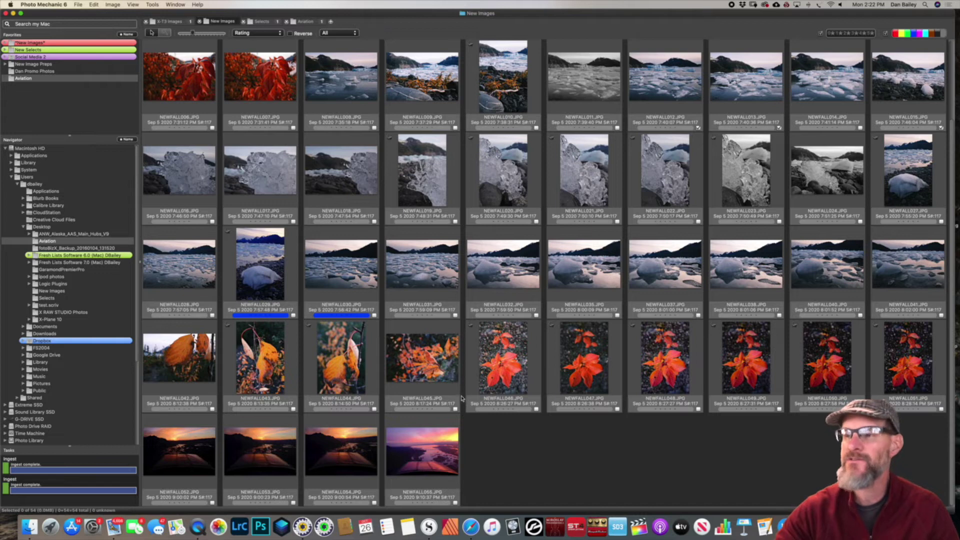
{"action": "mouse_move", "coordinate": [457, 398]}
{"action": "left_click", "coordinate": [745, 357]}
{"action": "left_click", "coordinate": [78, 5]}
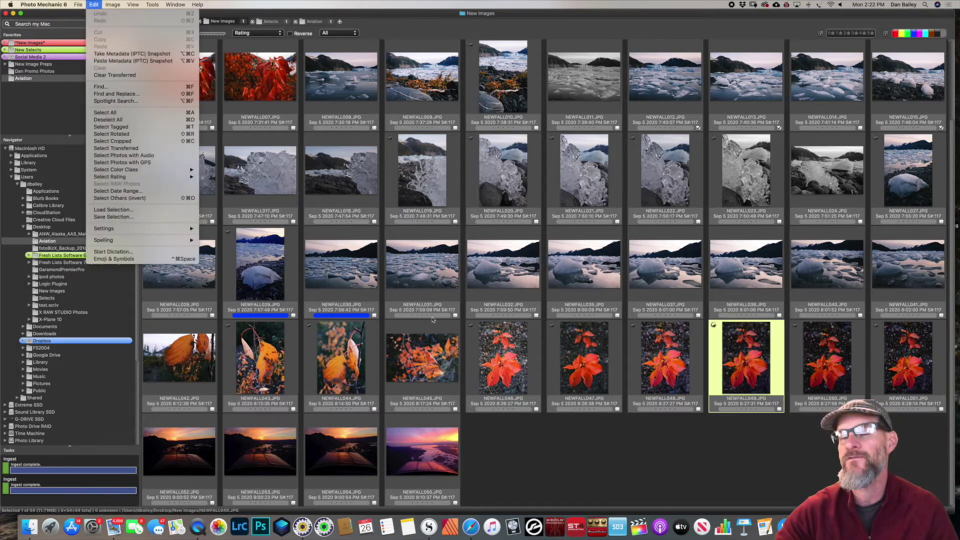
{"action": "left_click", "coordinate": [575, 454]}
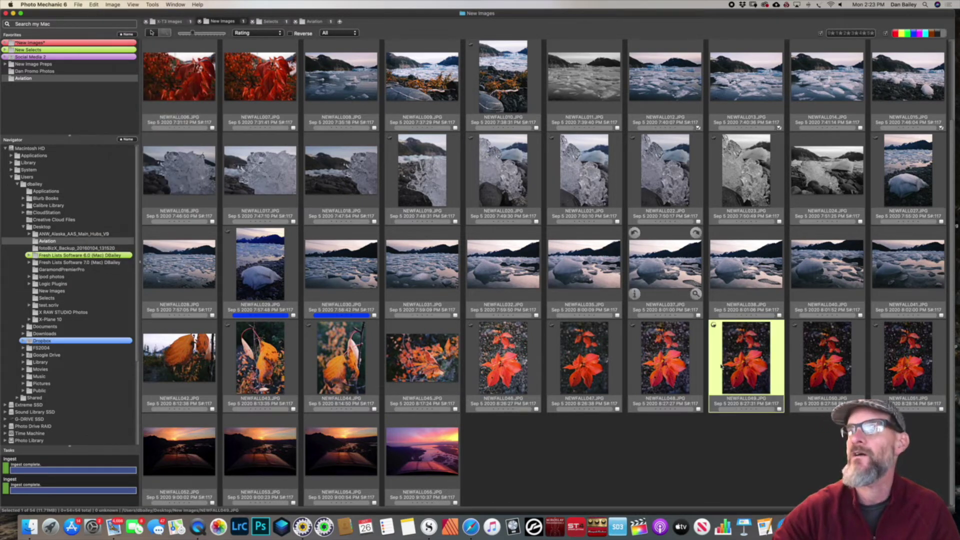
{"action": "mouse_move", "coordinate": [742, 411]}
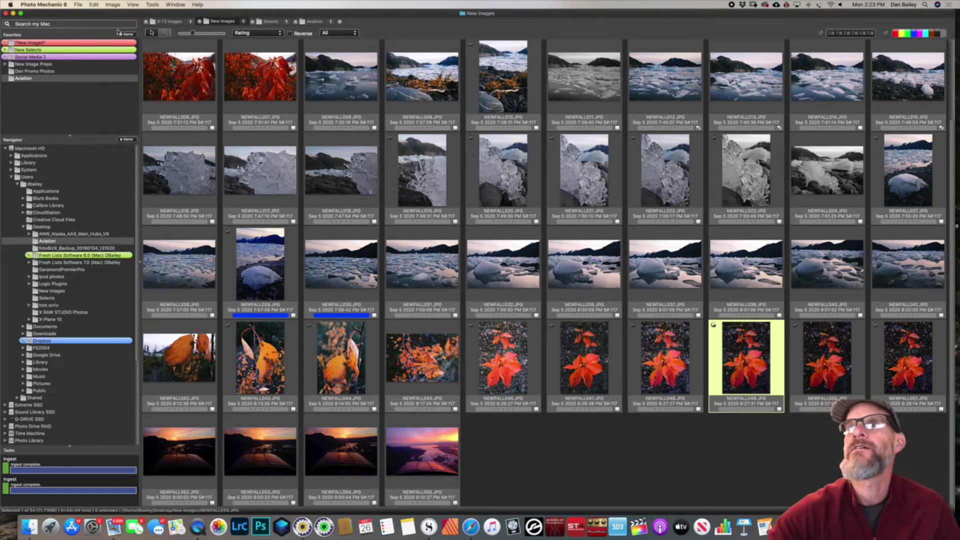
{"action": "left_click", "coordinate": [75, 4]}
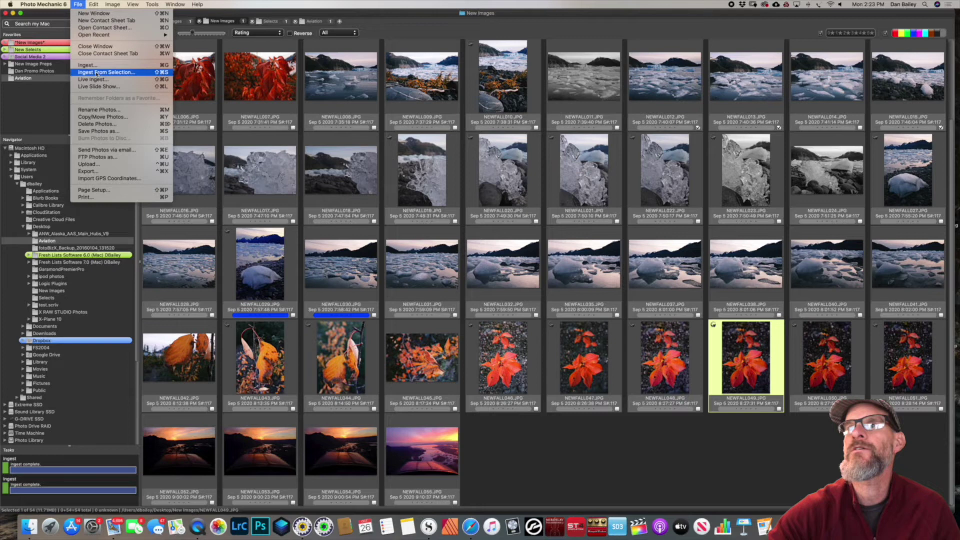
Open the Upload dialog for NEWFALL049 with Twitter kept as the uploader
{"action": "left_click", "coordinate": [119, 166]}
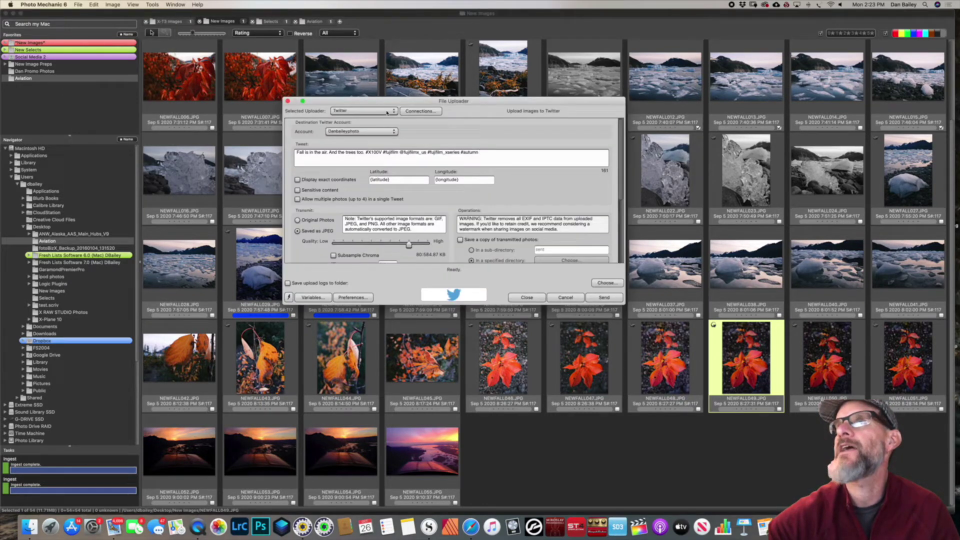
{"action": "left_click", "coordinate": [364, 112]}
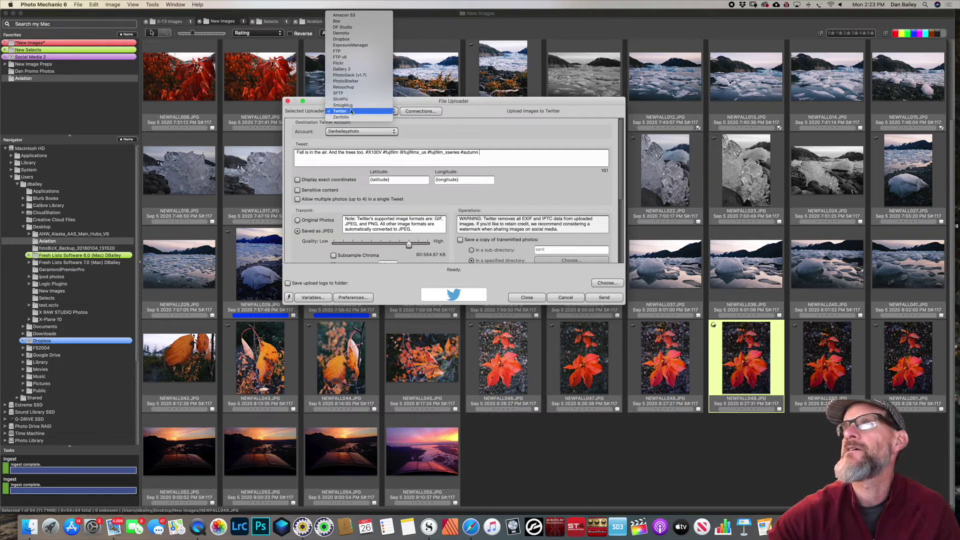
{"action": "left_click", "coordinate": [342, 112]}
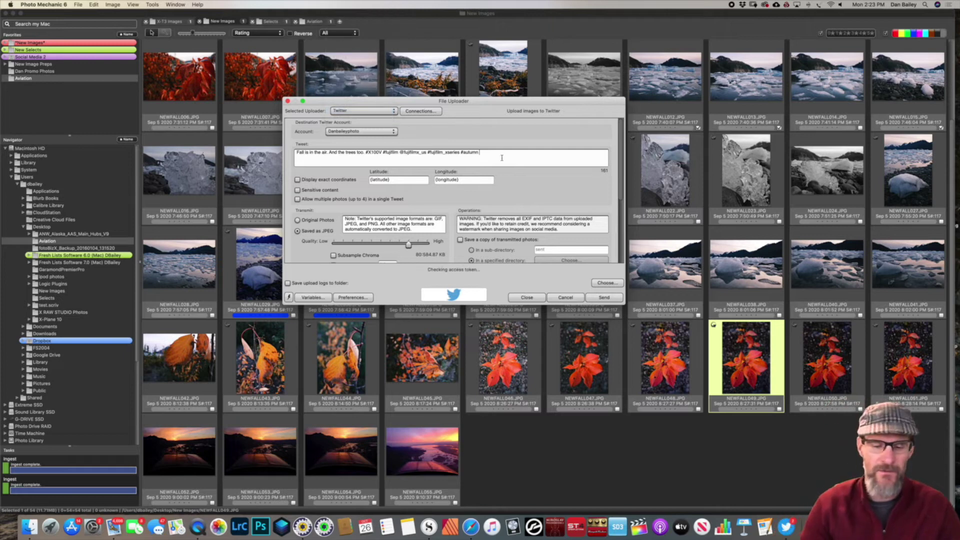
Replace the tweet text with 'Fall leaves #autumn' and send the watermarked photo
{"action": "triple_click", "coordinate": [472, 151]}
{"action": "key", "text": "BackSpace"}
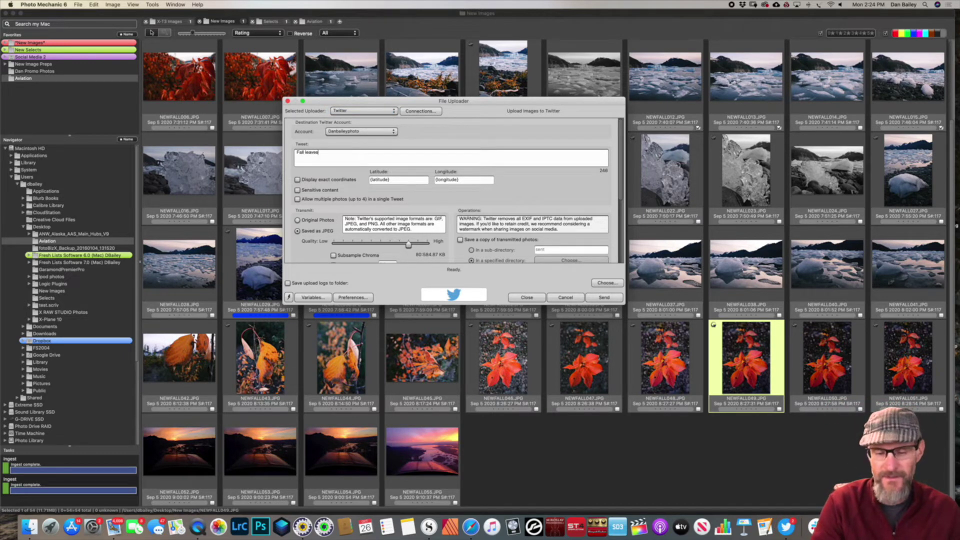
{"action": "type", "text": "Fall leaves"}
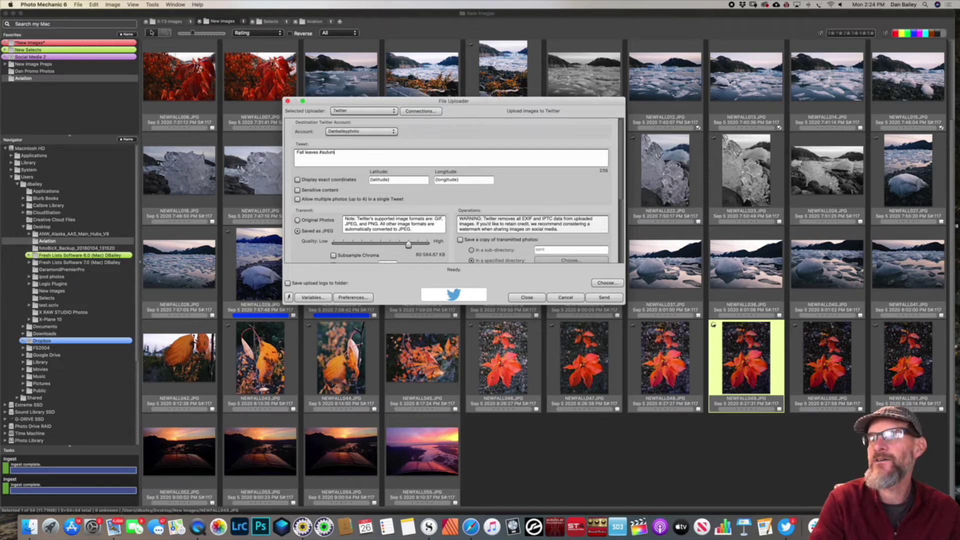
{"action": "type", "text": "#autumn"}
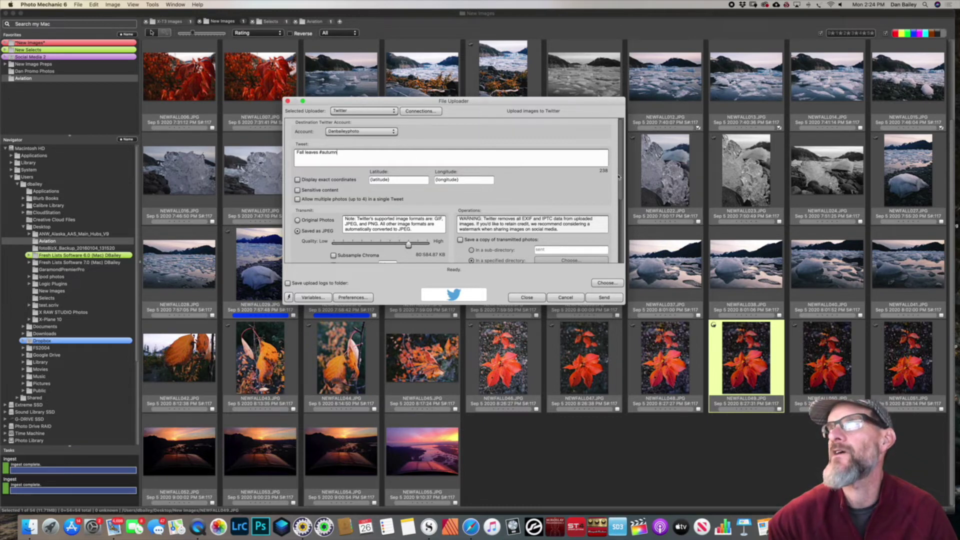
{"action": "scroll", "coordinate": [593, 183], "scroll_direction": "down", "scroll_amount": 4}
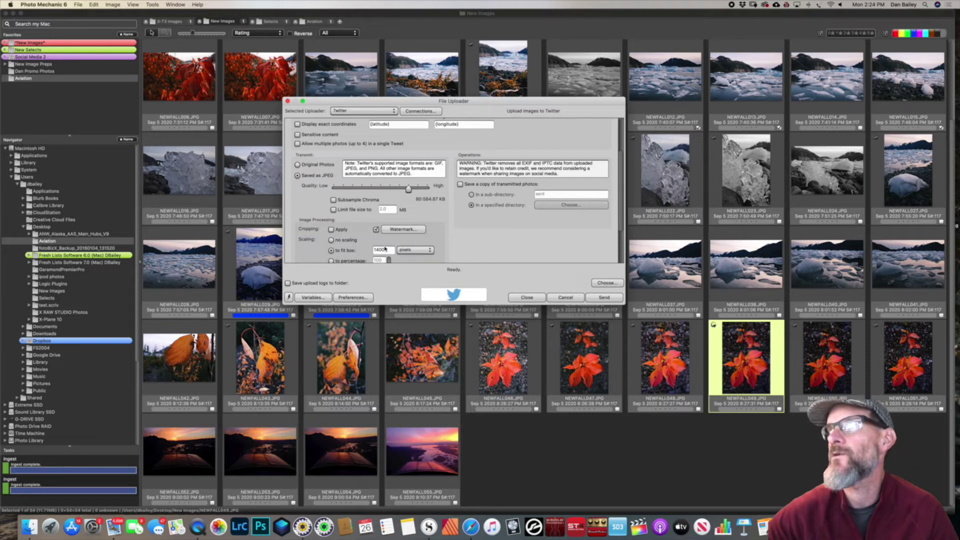
{"action": "scroll", "coordinate": [420, 210], "scroll_direction": "down", "scroll_amount": 4}
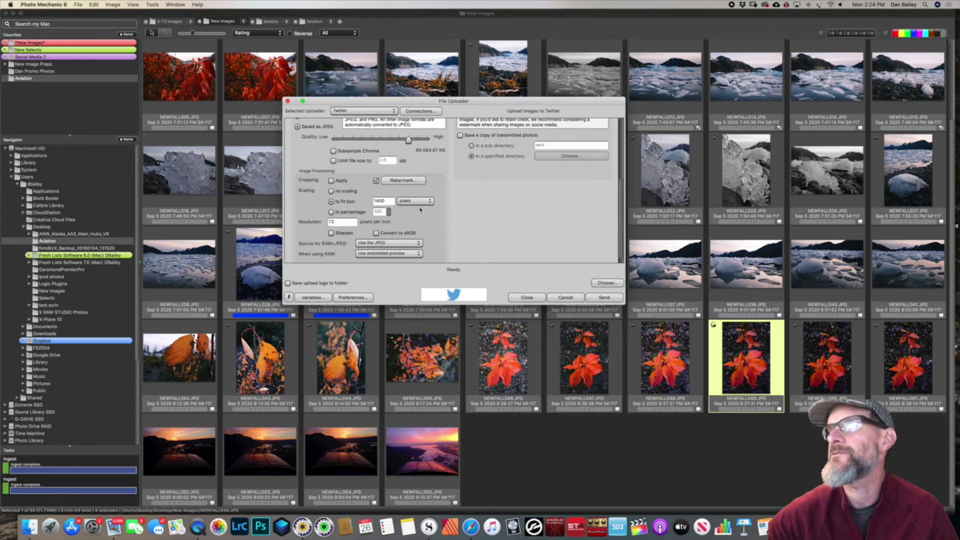
{"action": "left_click", "coordinate": [604, 297]}
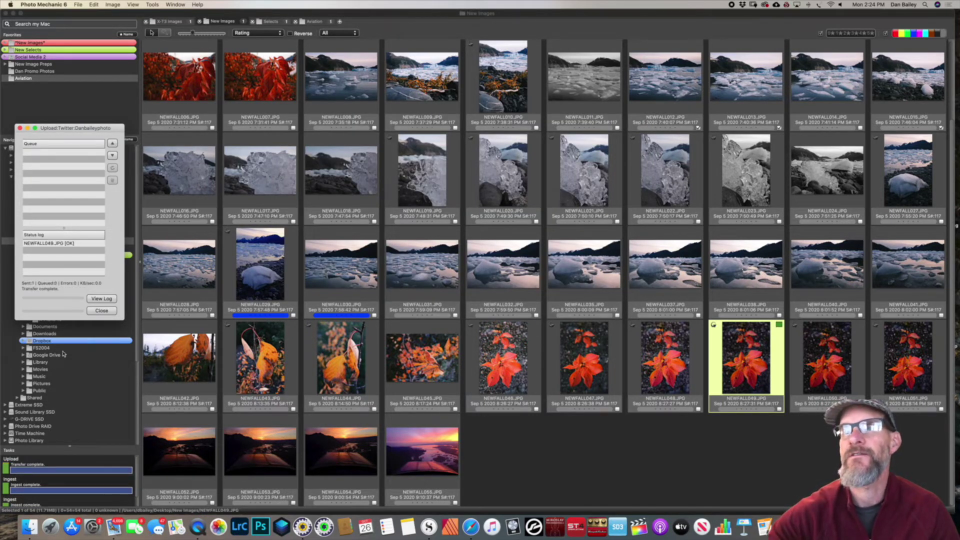
Close the upload queue and view the Fall leaves tweet's photo on the Twitter profile
{"action": "left_click", "coordinate": [20, 129]}
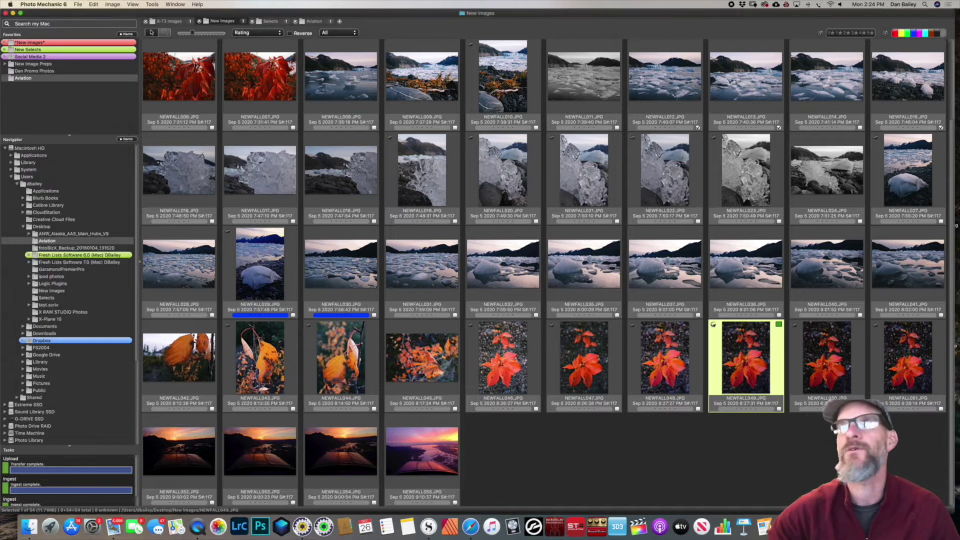
{"action": "key", "text": "super+Tab"}
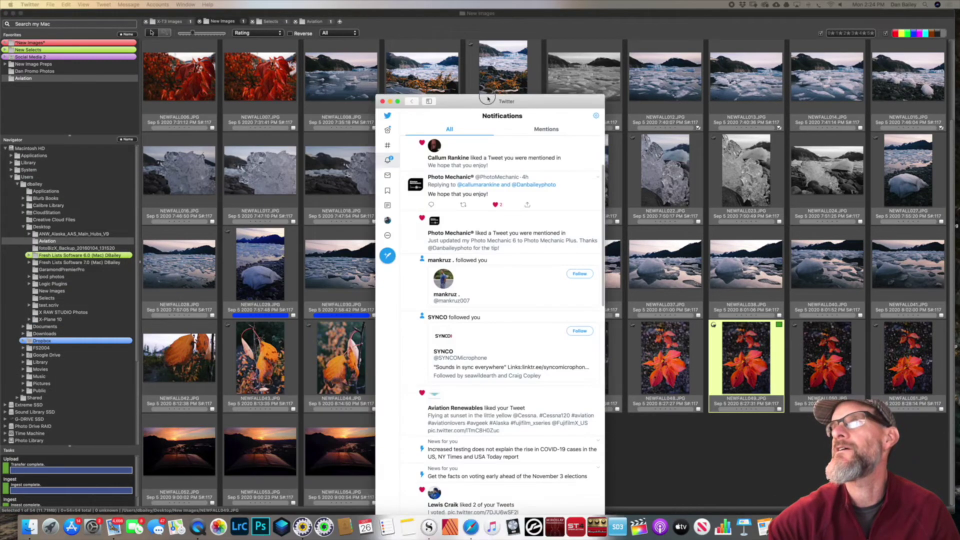
{"action": "left_click", "coordinate": [433, 164]}
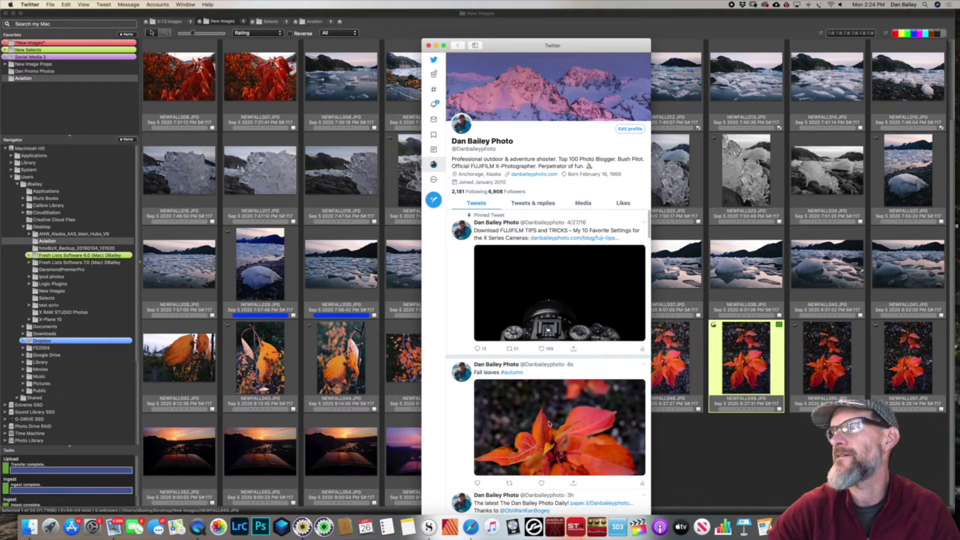
{"action": "left_click", "coordinate": [552, 426]}
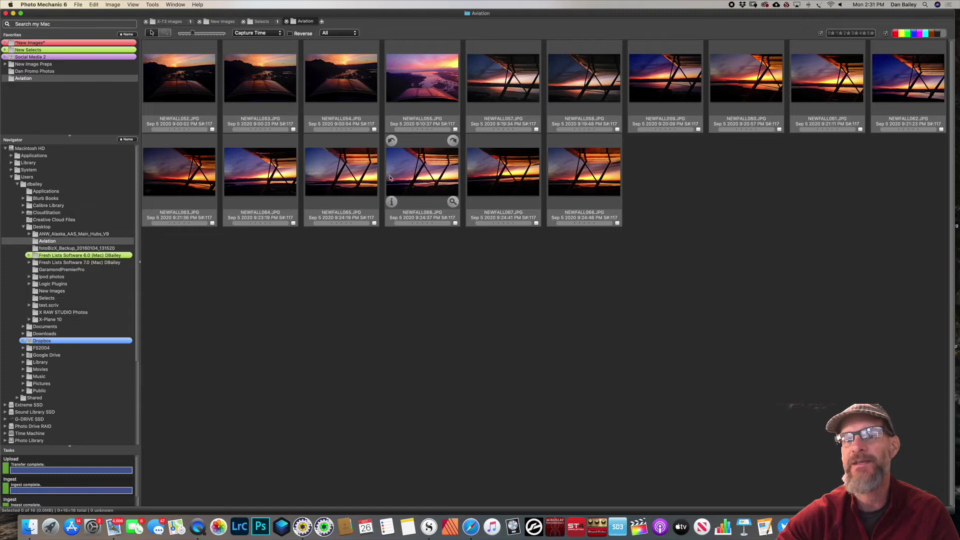
{"action": "left_click", "coordinate": [359, 183]}
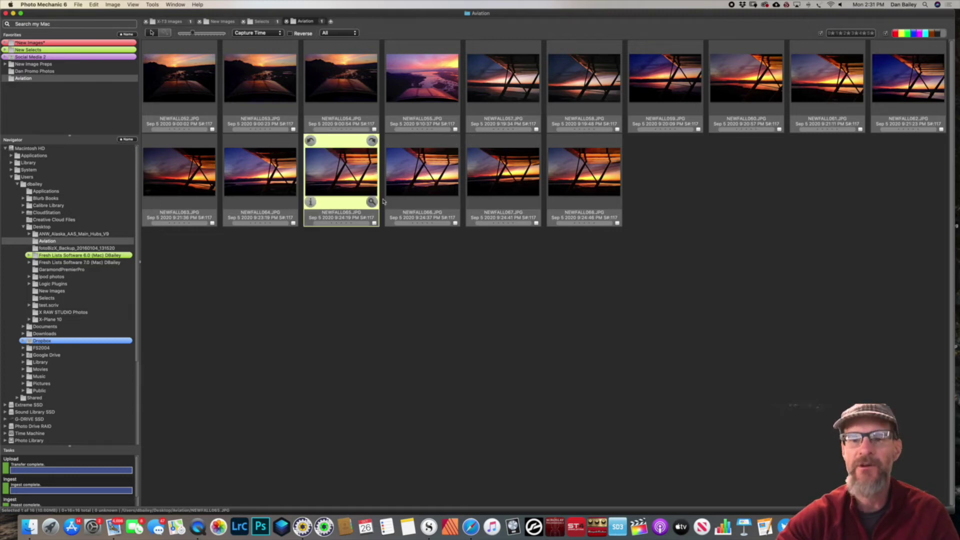
{"action": "key", "text": "Return"}
{"action": "left_click", "coordinate": [114, 25]}
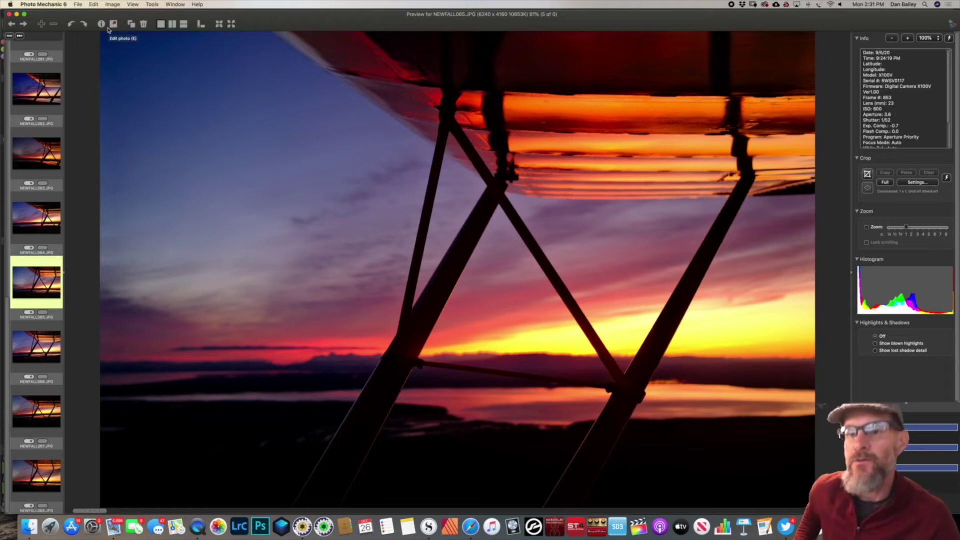
{"action": "left_click", "coordinate": [9, 14]}
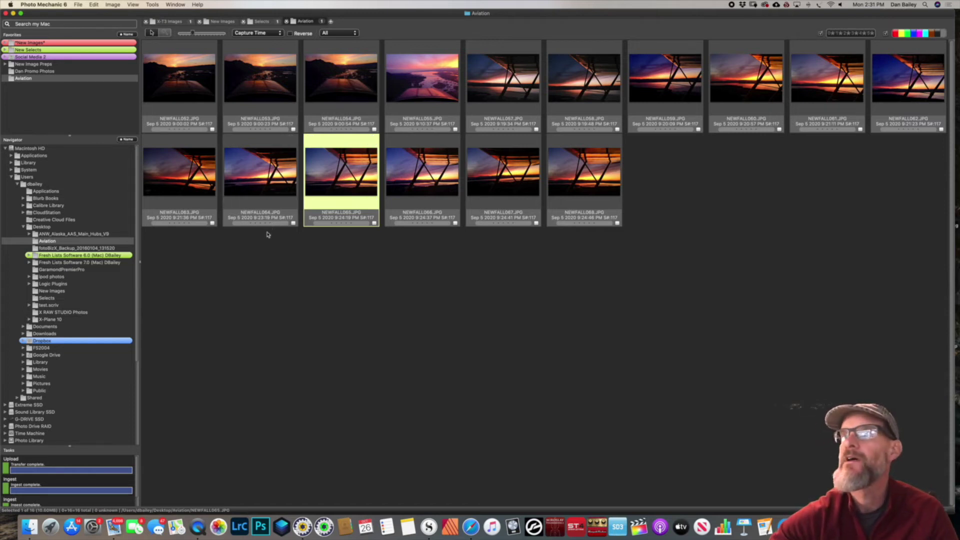
{"action": "double_click", "coordinate": [359, 191]}
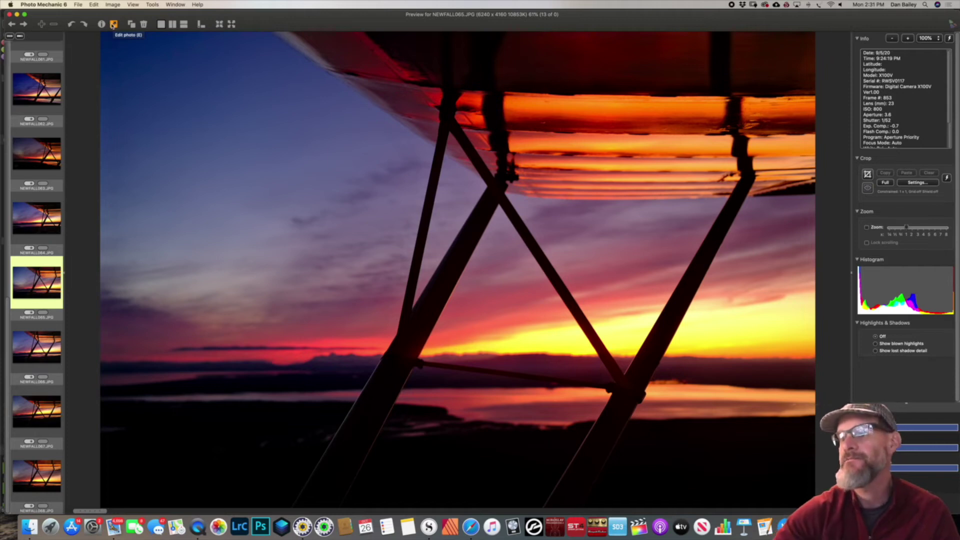
{"action": "key", "text": "Escape"}
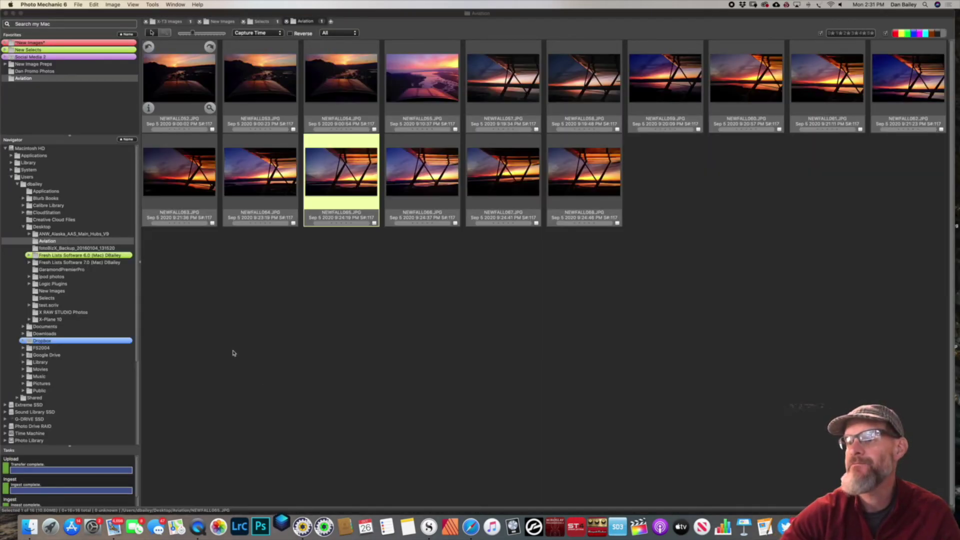
{"action": "left_click", "coordinate": [282, 529]}
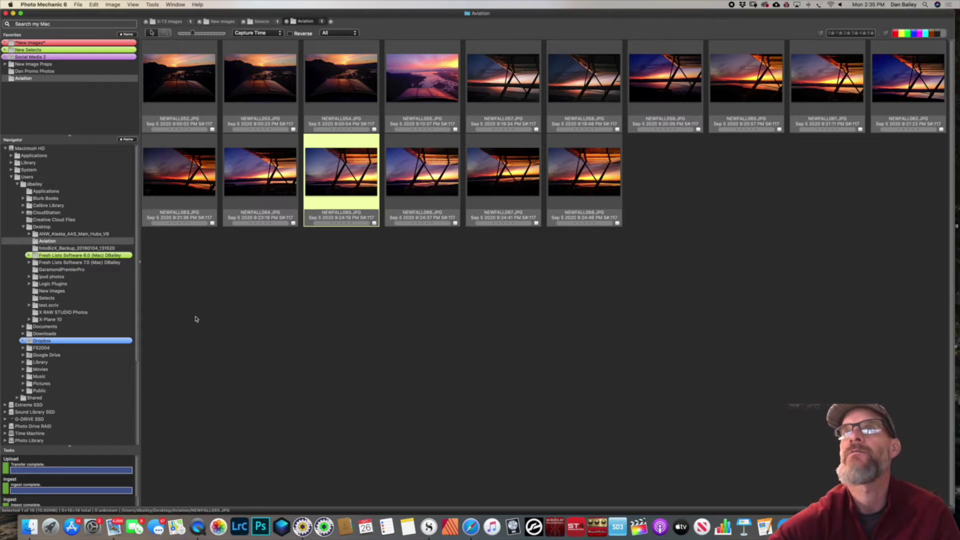
Open Photo Mechanic's Preferences to the Launching section
{"action": "left_click", "coordinate": [76, 4]}
{"action": "left_click", "coordinate": [37, 31]}
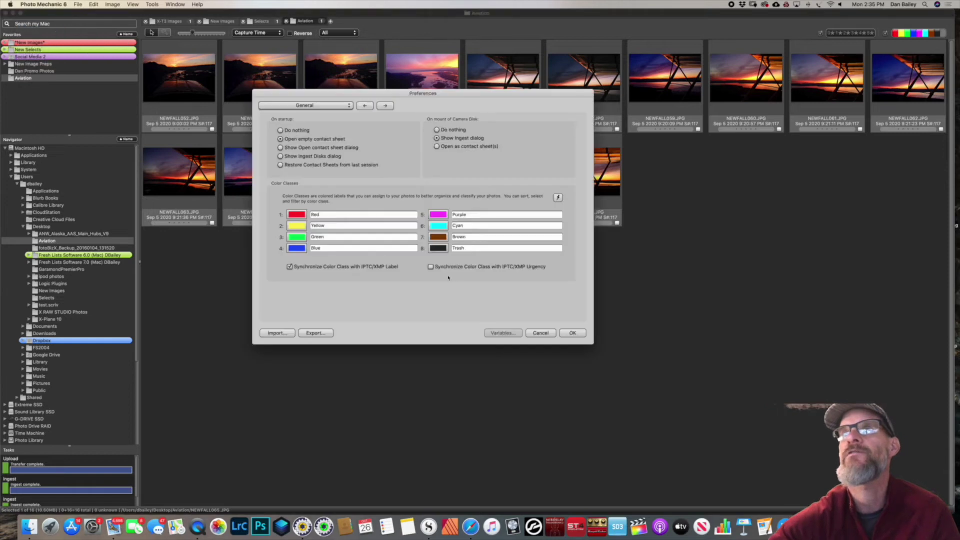
{"action": "left_click", "coordinate": [541, 332]}
{"action": "left_click", "coordinate": [43, 4]}
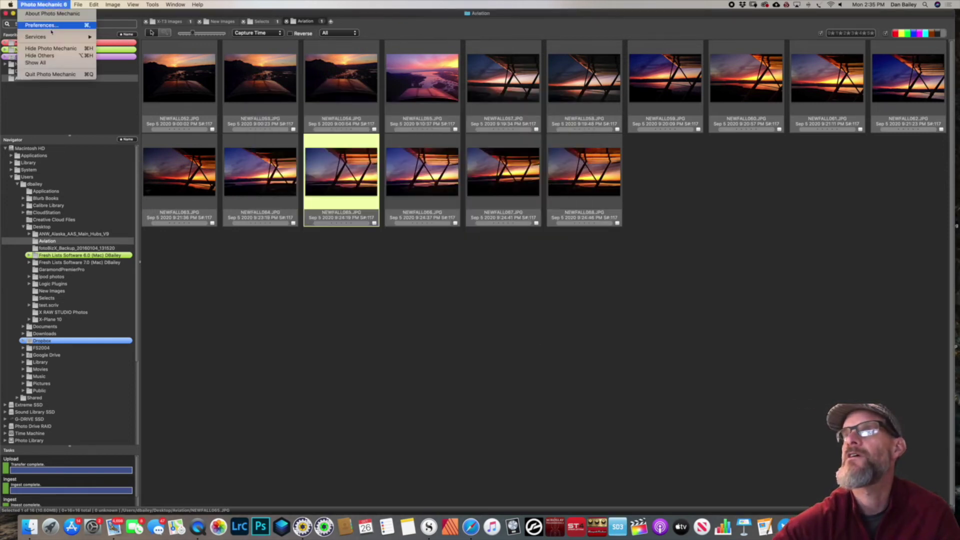
{"action": "left_click", "coordinate": [40, 28]}
{"action": "left_click", "coordinate": [320, 105]}
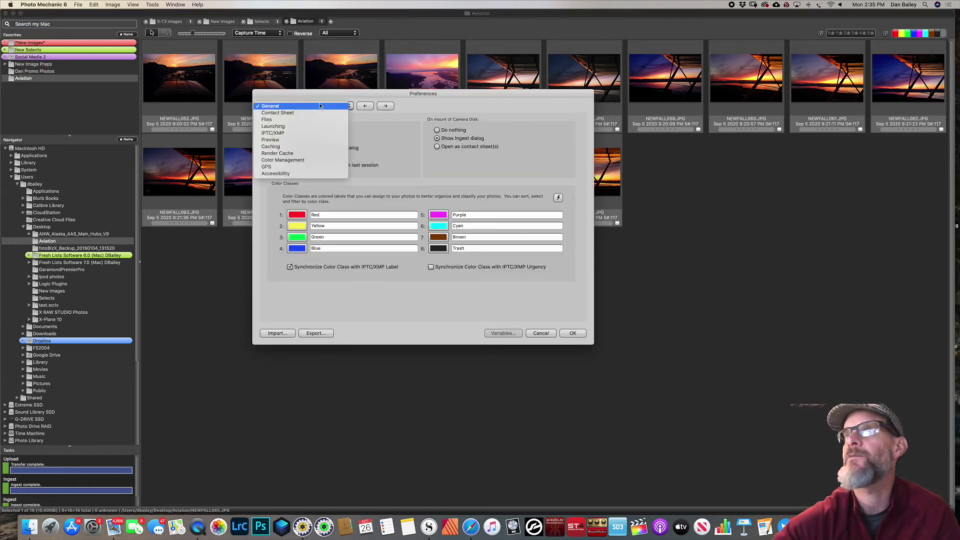
{"action": "left_click", "coordinate": [297, 126]}
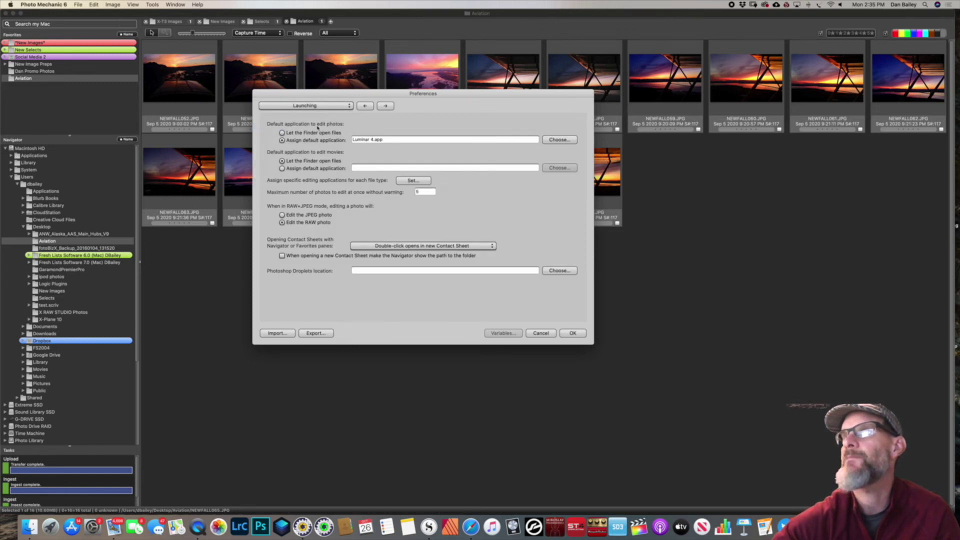
Choose Capture One 12 as the photo editor, save preferences, and select NEWFALL057
{"action": "left_click", "coordinate": [560, 140]}
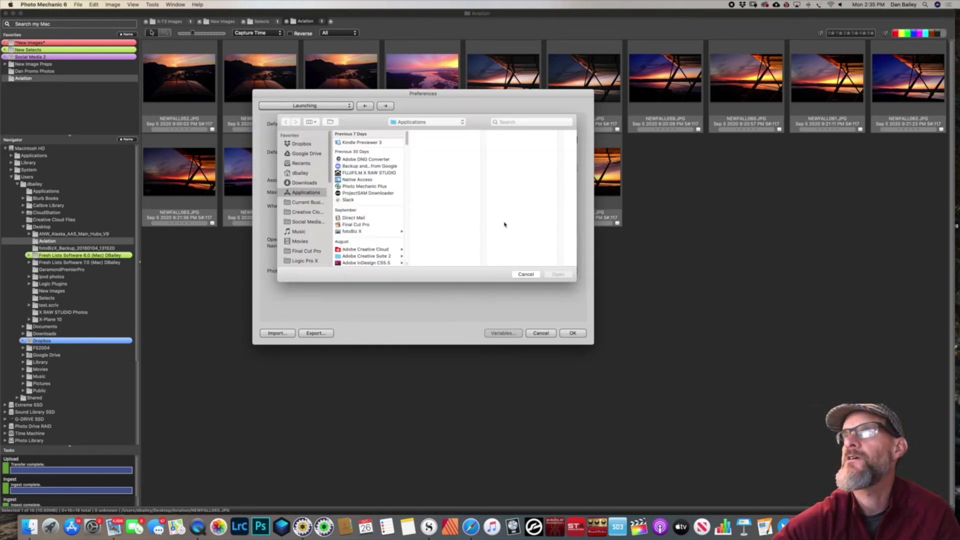
{"action": "left_click_drag", "start_coordinate": [407, 138], "coordinate": [407, 160]}
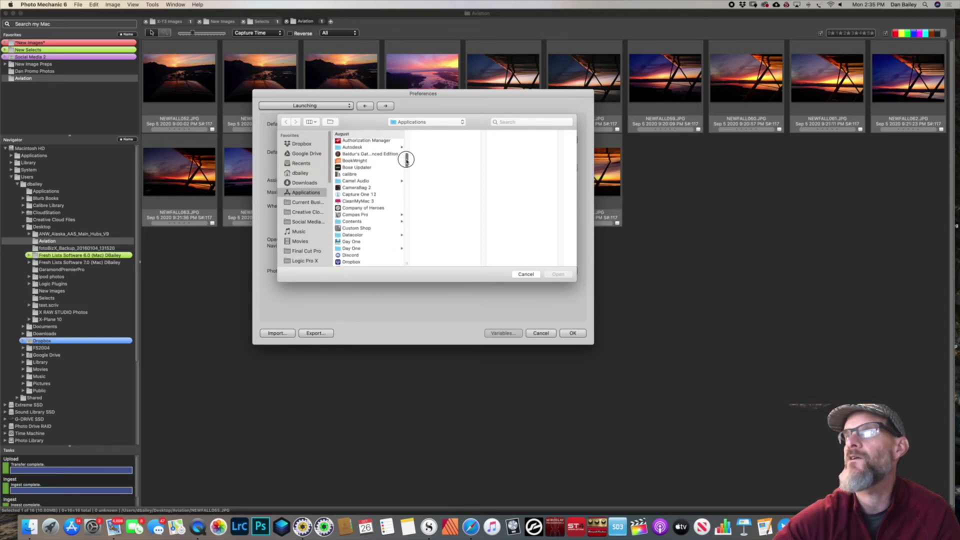
{"action": "left_click", "coordinate": [380, 194]}
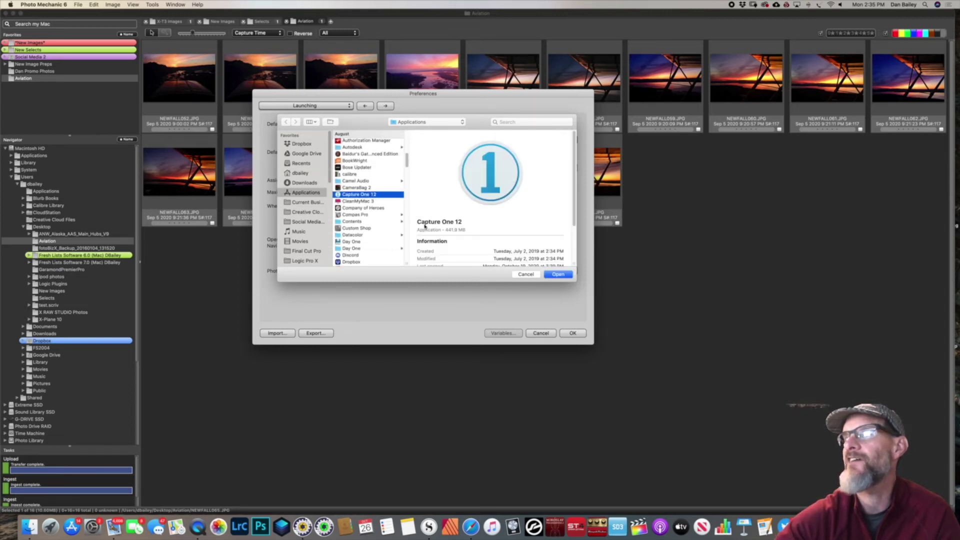
{"action": "left_click", "coordinate": [558, 275]}
{"action": "left_click", "coordinate": [574, 333]}
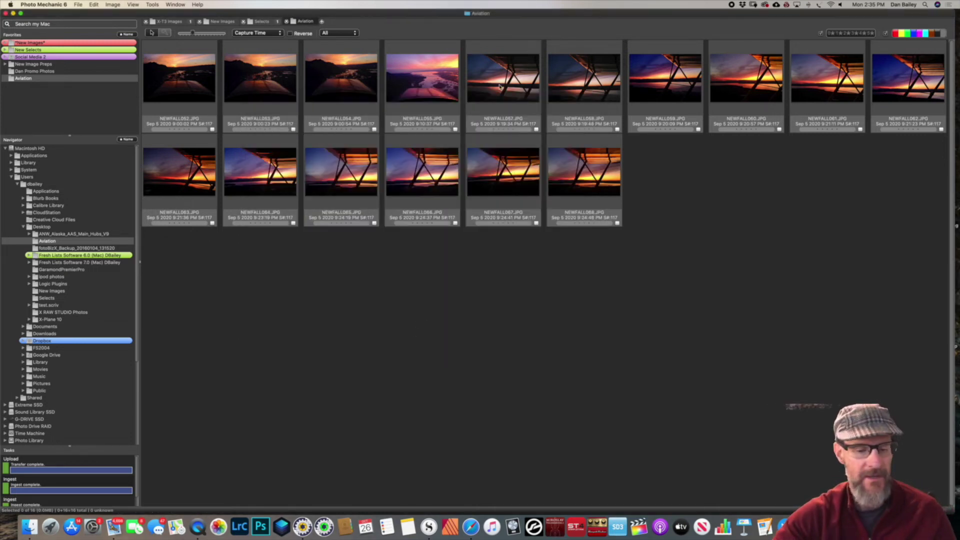
{"action": "left_click", "coordinate": [538, 85]}
Send NEWFALL057 to Capture One, start the Pro free trial, and import NEWFALL057.JPG
{"action": "key", "text": "super+e"}
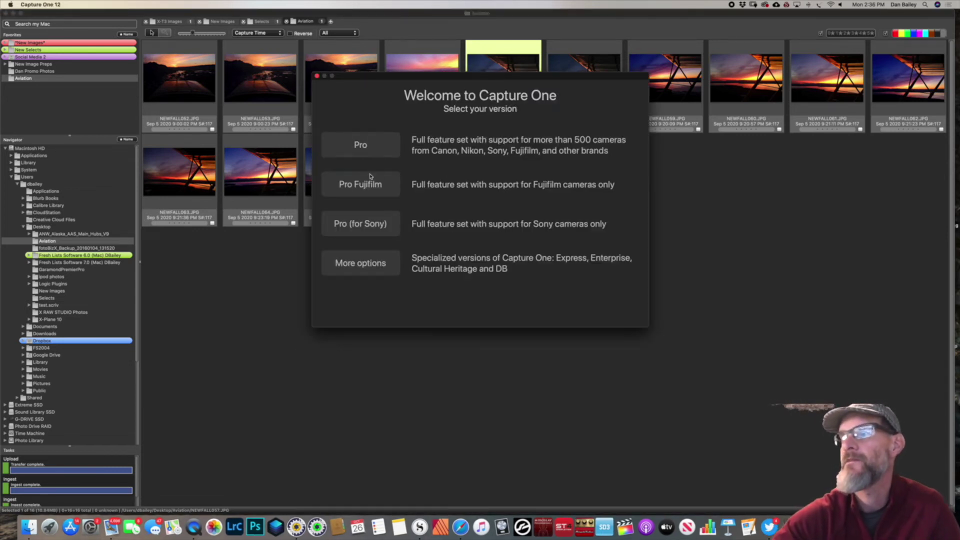
{"action": "left_click", "coordinate": [361, 146]}
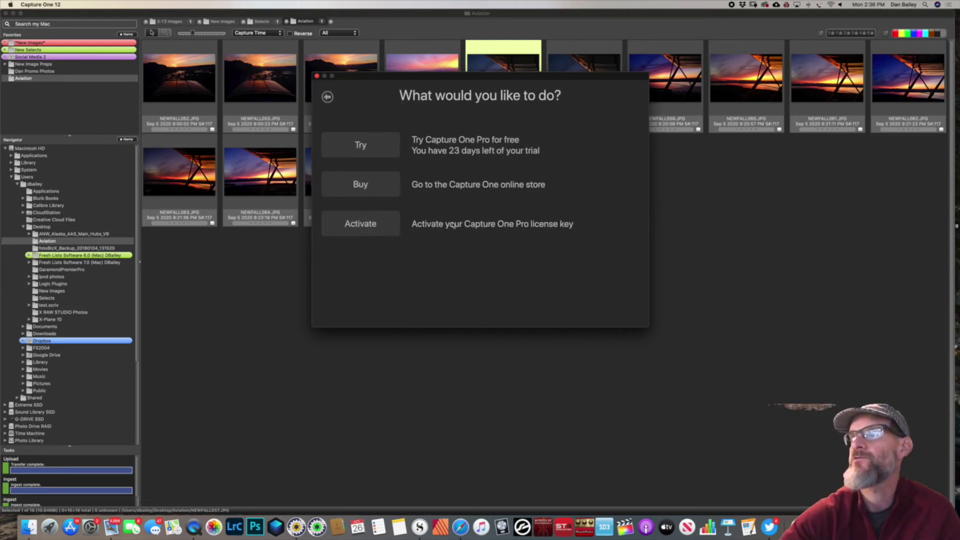
{"action": "key", "text": "Return"}
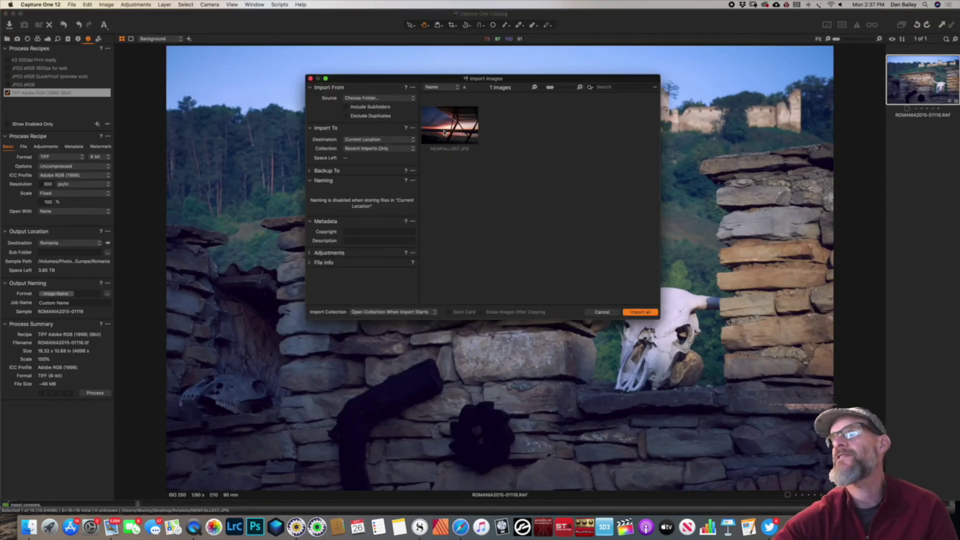
{"action": "left_click", "coordinate": [446, 132]}
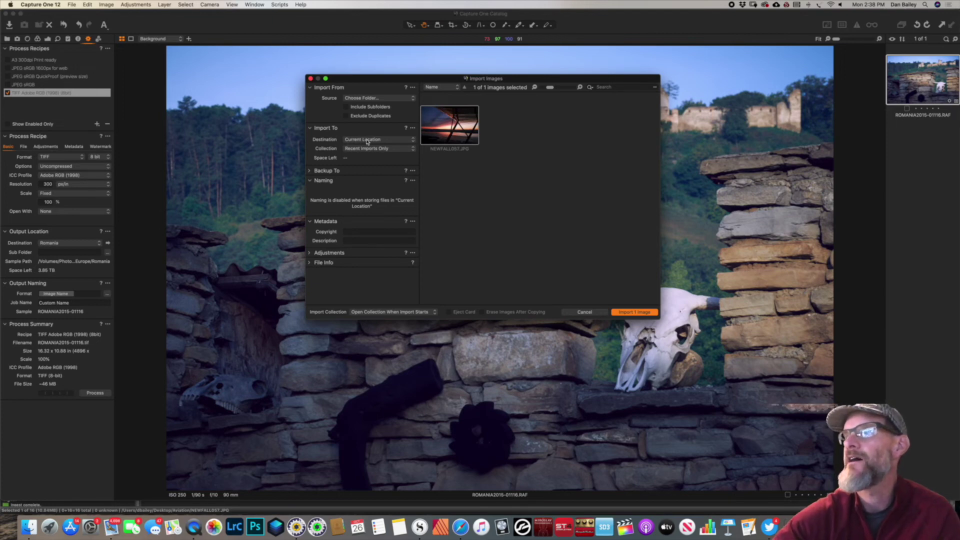
{"action": "left_click", "coordinate": [647, 312]}
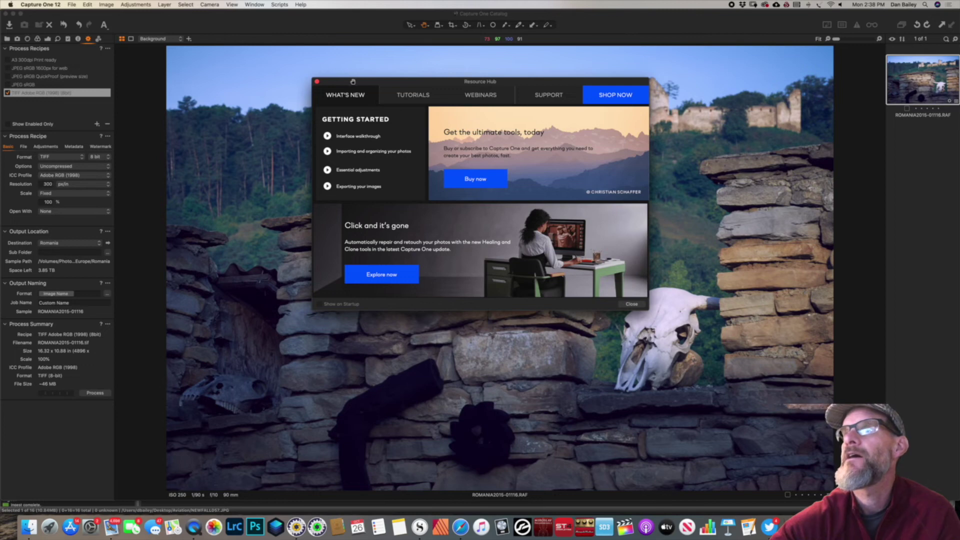
{"action": "left_click", "coordinate": [317, 81]}
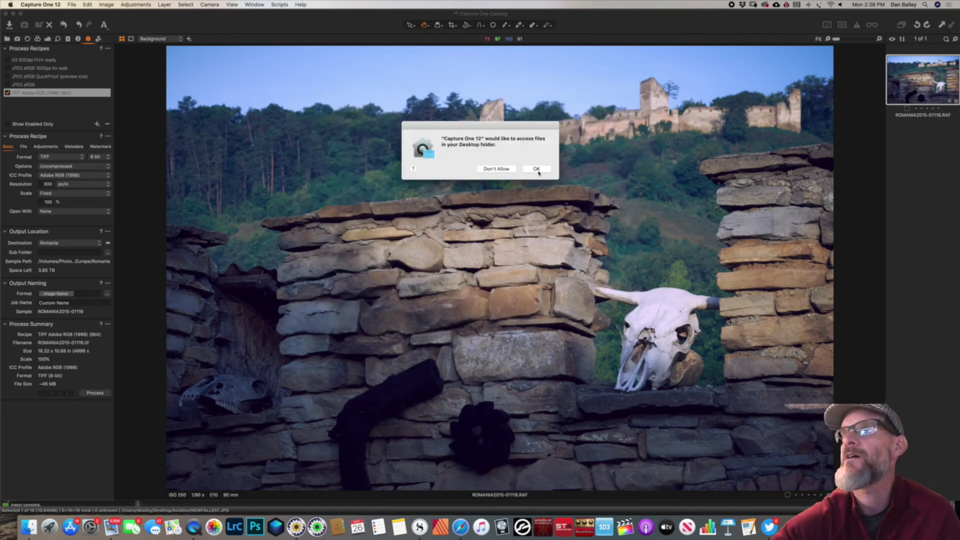
Grant Desktop access, view NEWFALL057, browse the Color, Lens and Exposure tools, then return
{"action": "left_click", "coordinate": [538, 170]}
{"action": "left_click", "coordinate": [316, 80]}
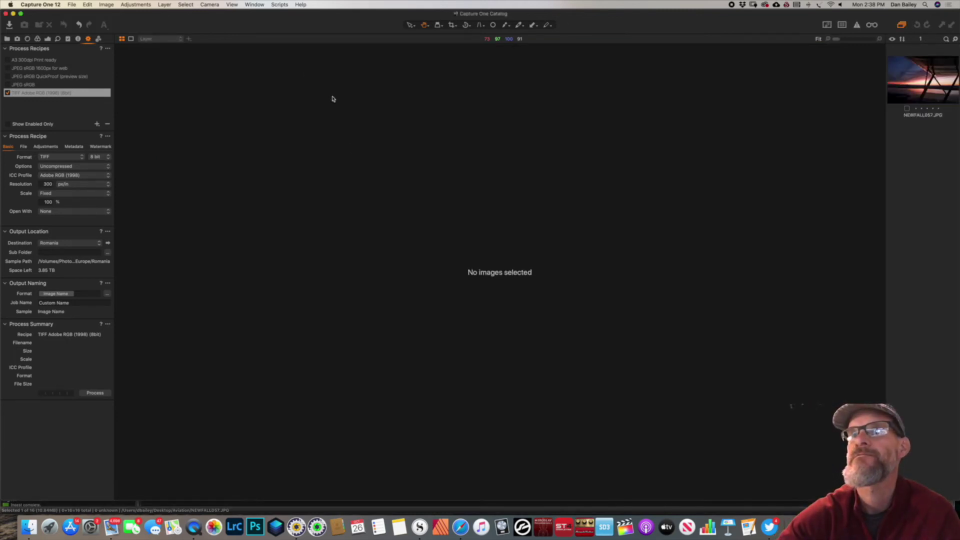
{"action": "left_click", "coordinate": [933, 91]}
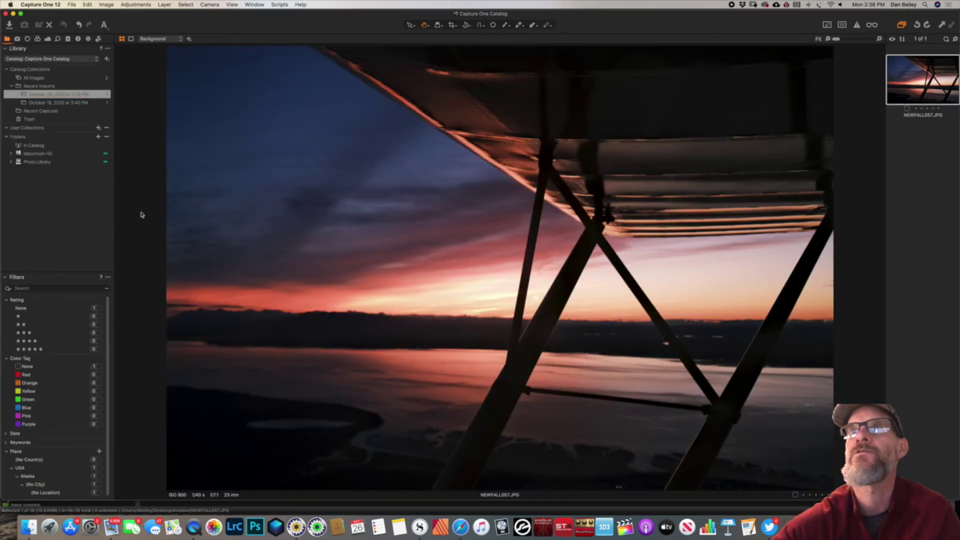
{"action": "left_click", "coordinate": [37, 38]}
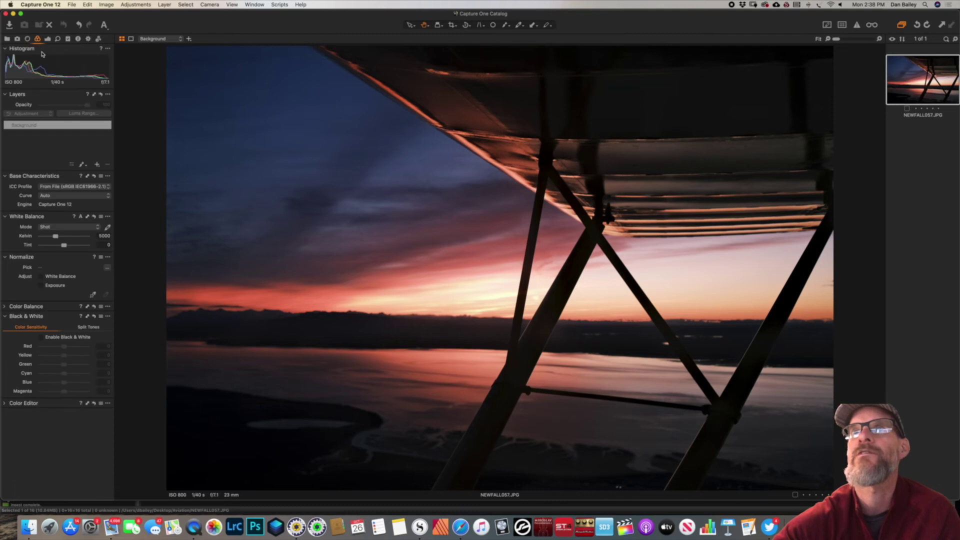
{"action": "left_click", "coordinate": [28, 38]}
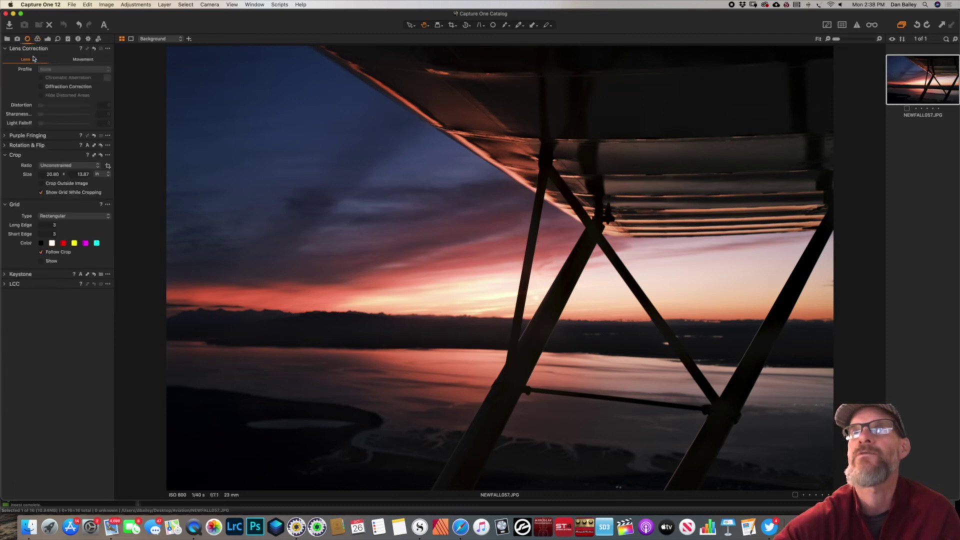
{"action": "left_click", "coordinate": [47, 39]}
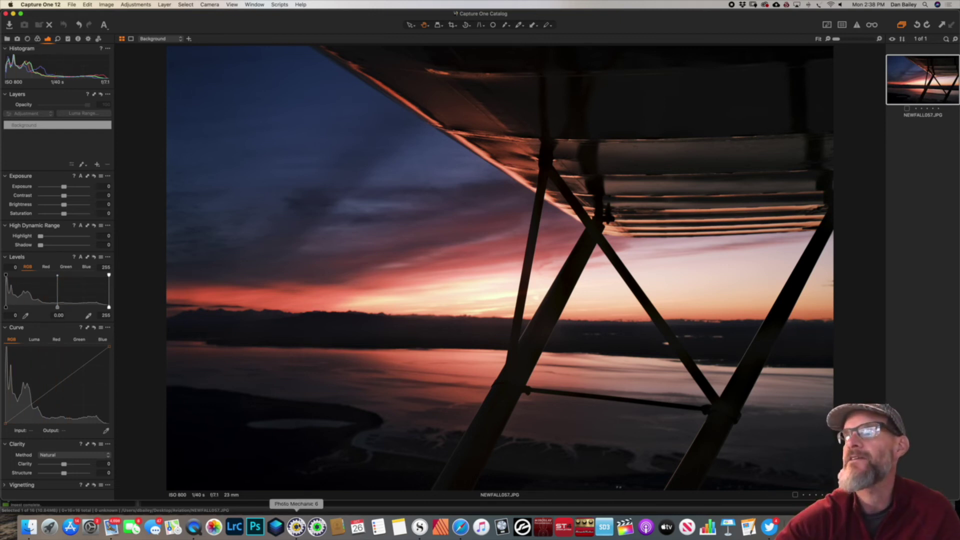
{"action": "left_click", "coordinate": [296, 526]}
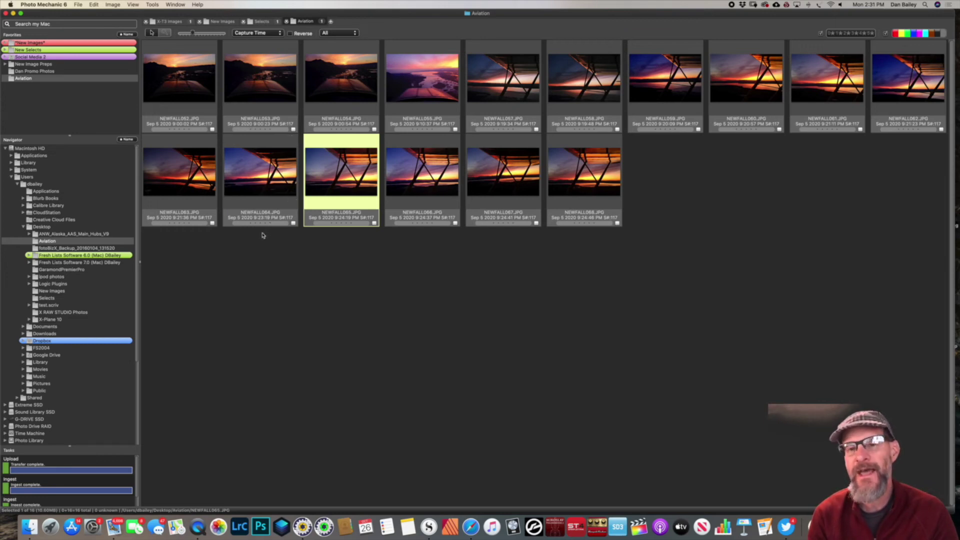
Preview NEWFALL065 at full size, close the preview, and switch to Luminar 4
{"action": "double_click", "coordinate": [368, 194]}
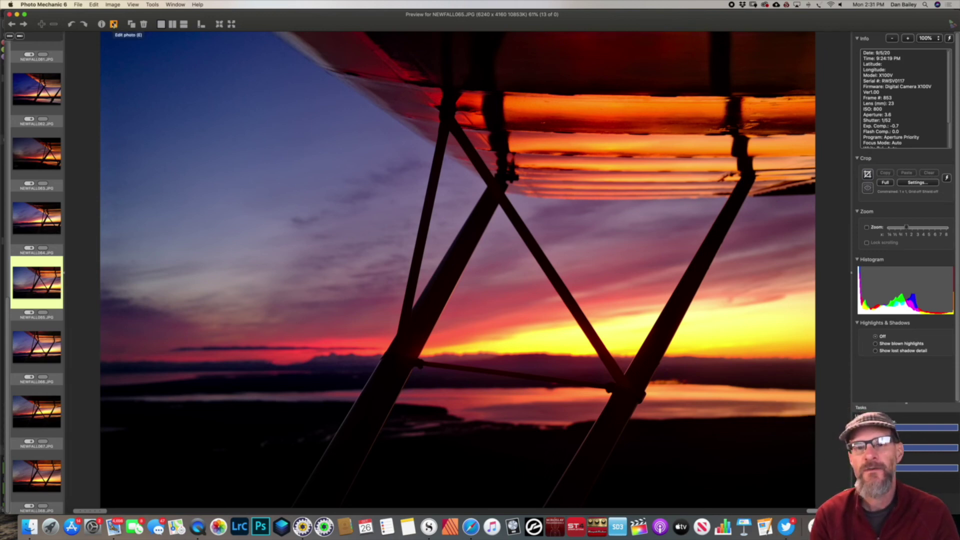
{"action": "key", "text": "Escape"}
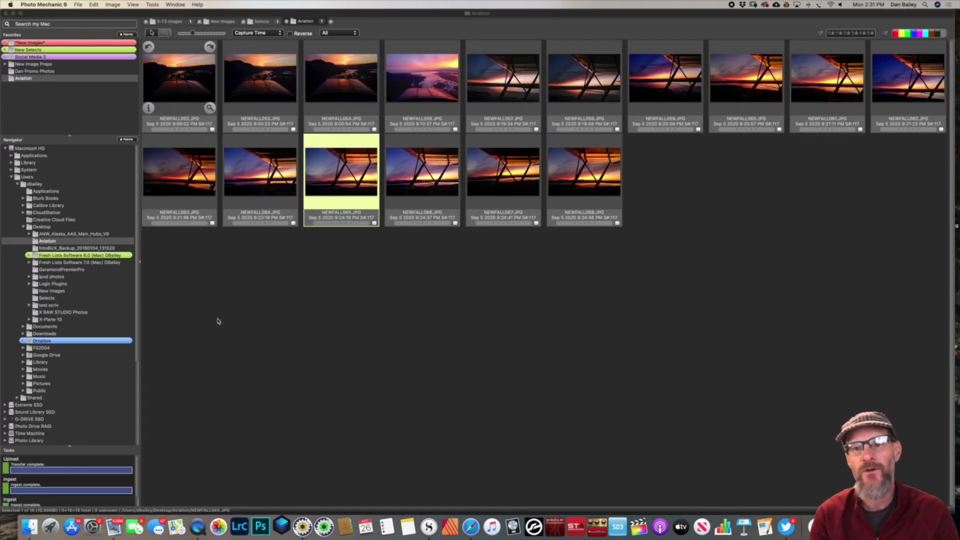
{"action": "left_click", "coordinate": [281, 526]}
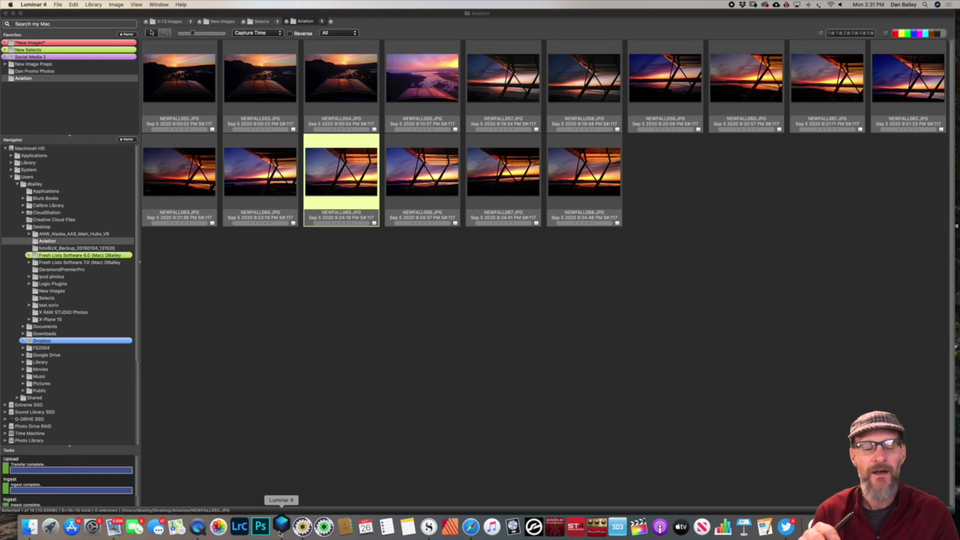